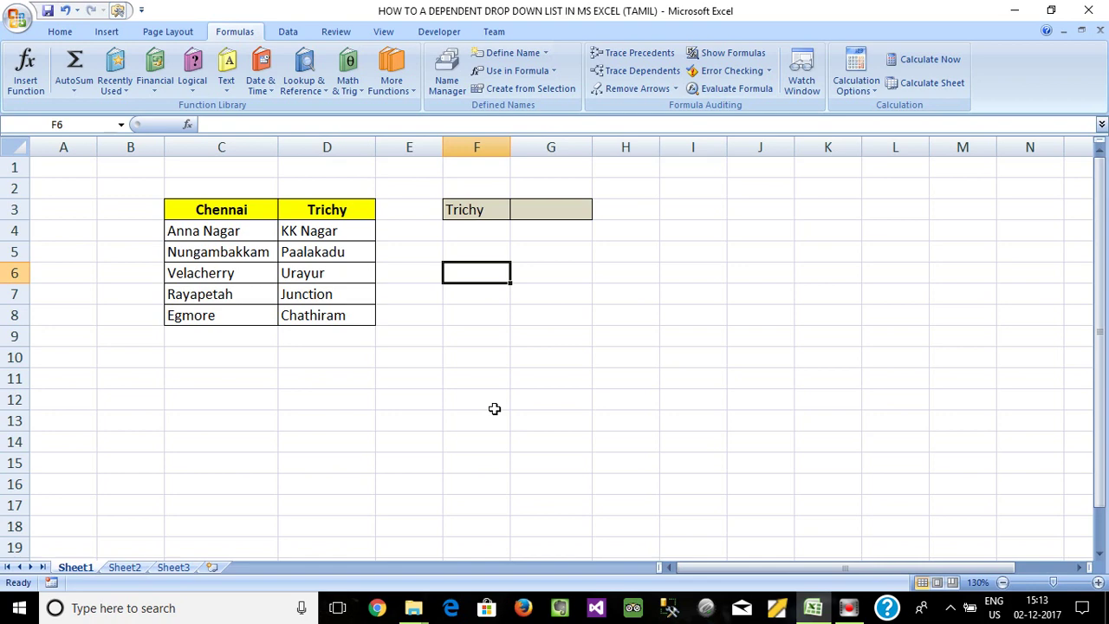
# - Examine the Chennai and Trichy area table on Sheet1 and the drop-down cells F3 and G3
pyautogui.moveTo(217, 209); pyautogui.dragTo(328, 211)
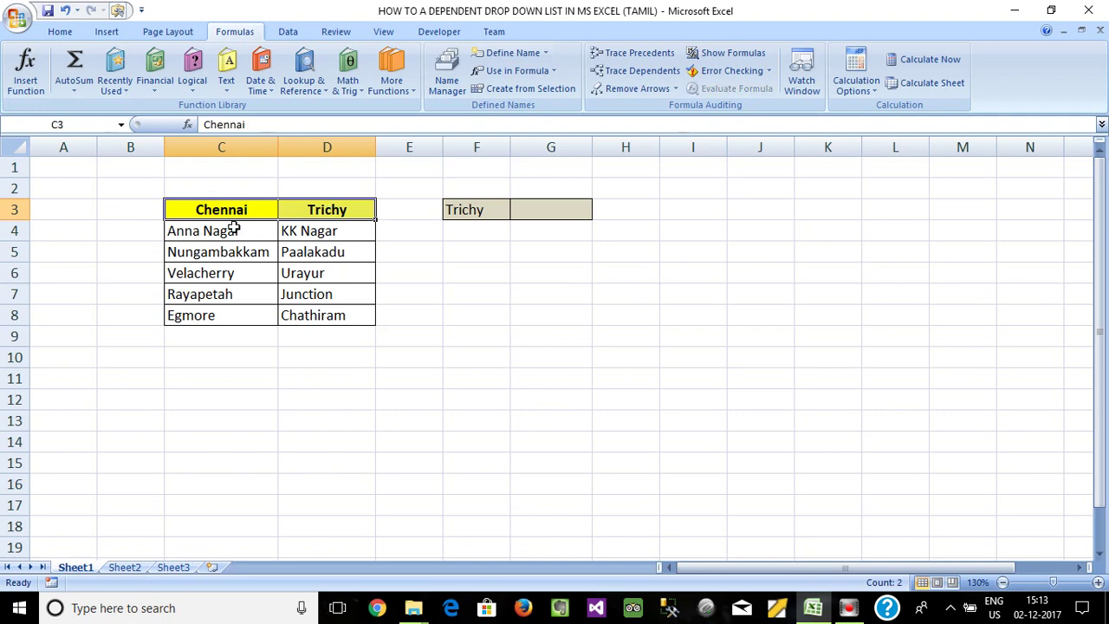
pyautogui.click(223, 230)
pyautogui.click(230, 272)
pyautogui.moveTo(230, 230); pyautogui.dragTo(265, 317)
pyautogui.click(294, 320)
pyautogui.moveTo(224, 211); pyautogui.dragTo(225, 314)
pyautogui.click(226, 228)
pyautogui.click(235, 208)
pyautogui.click(476, 210)
pyautogui.press('Return')
pyautogui.click(475, 211)
pyautogui.click(565, 210)
pyautogui.click(489, 208)
pyautogui.click(554, 208)
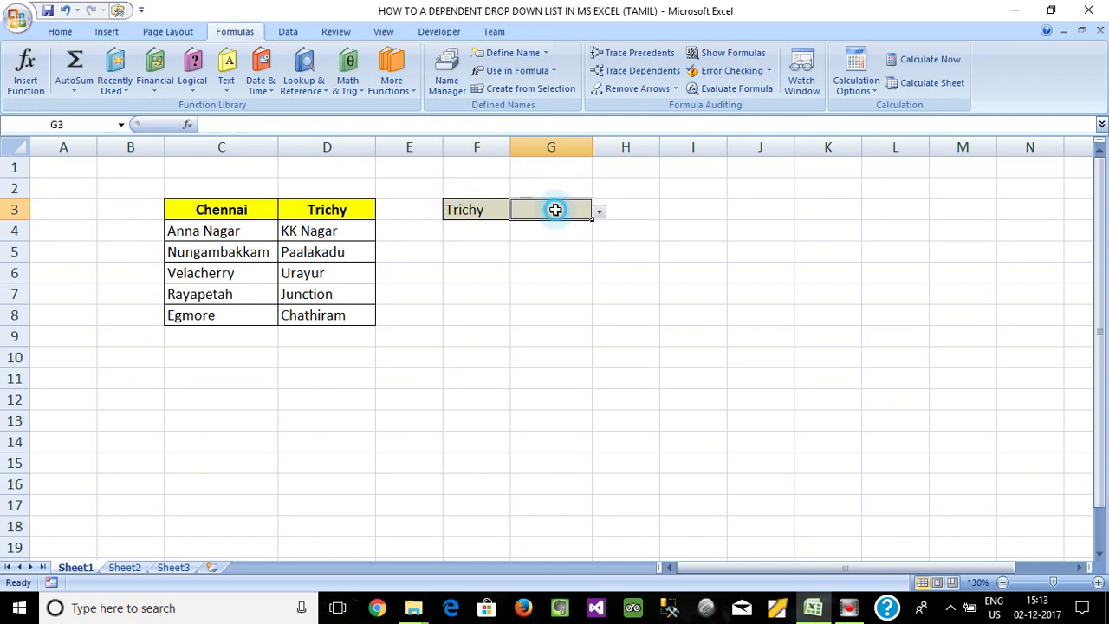
# - Choose Chennai in F3 and open the dependent area list in G3
pyautogui.click(498, 209)
pyautogui.click(517, 211)
pyautogui.click(429, 227)
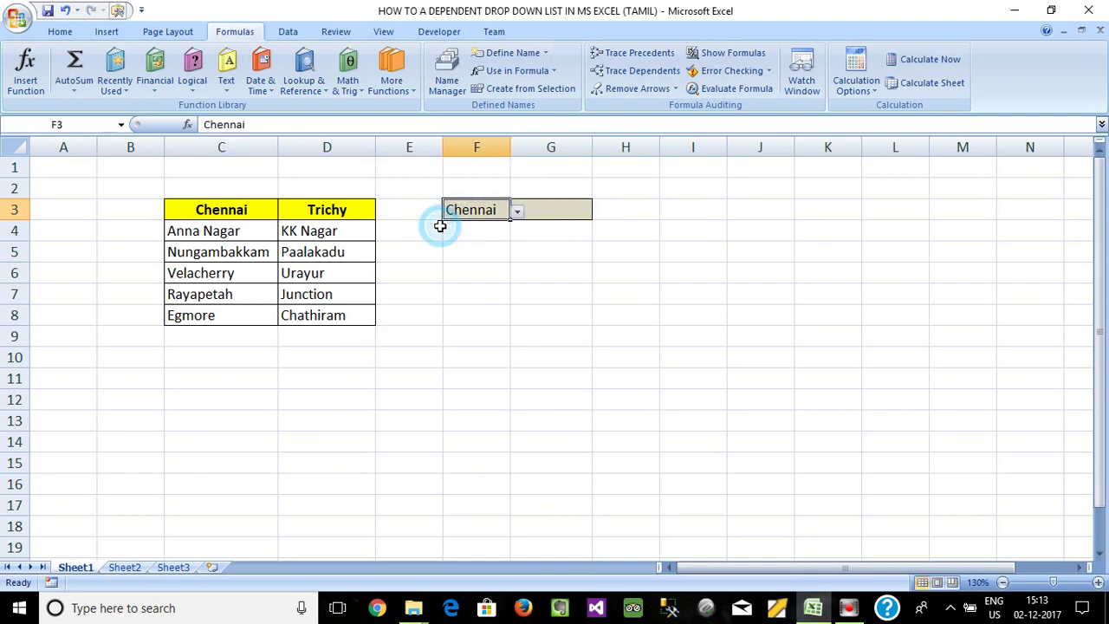
pyautogui.click(555, 208)
pyautogui.click(598, 212)
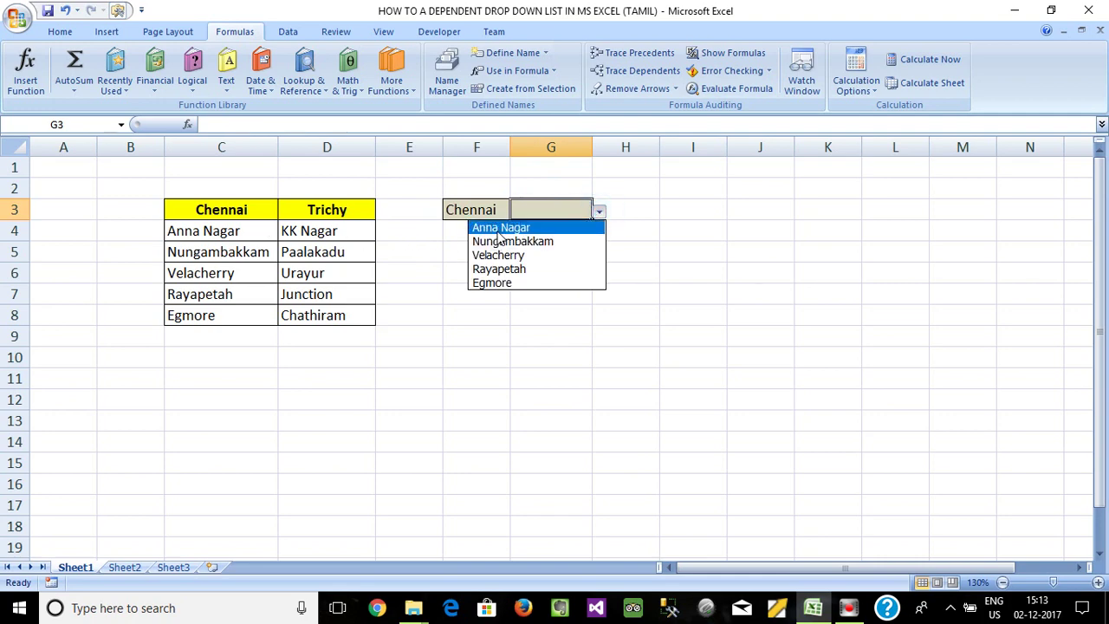
# - Choose Trichy in F3 and check the dependent area list in G3 without picking an area
pyautogui.click(487, 209)
pyautogui.click(516, 211)
pyautogui.click(435, 241)
pyautogui.click(545, 211)
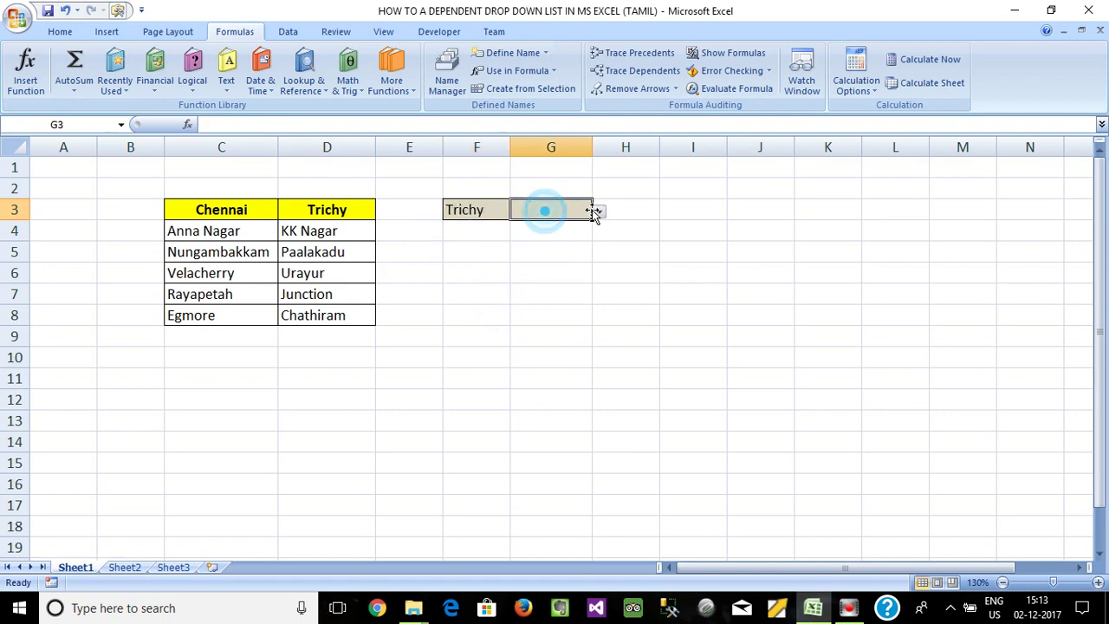
pyautogui.click(596, 212)
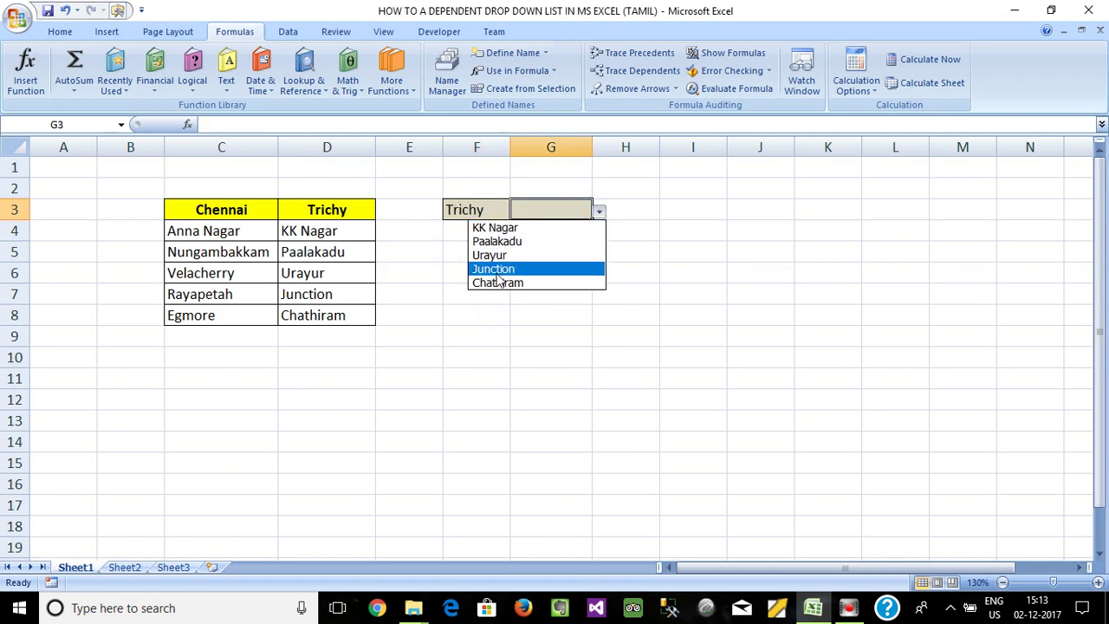
pyautogui.click(465, 249)
pyautogui.click(414, 244)
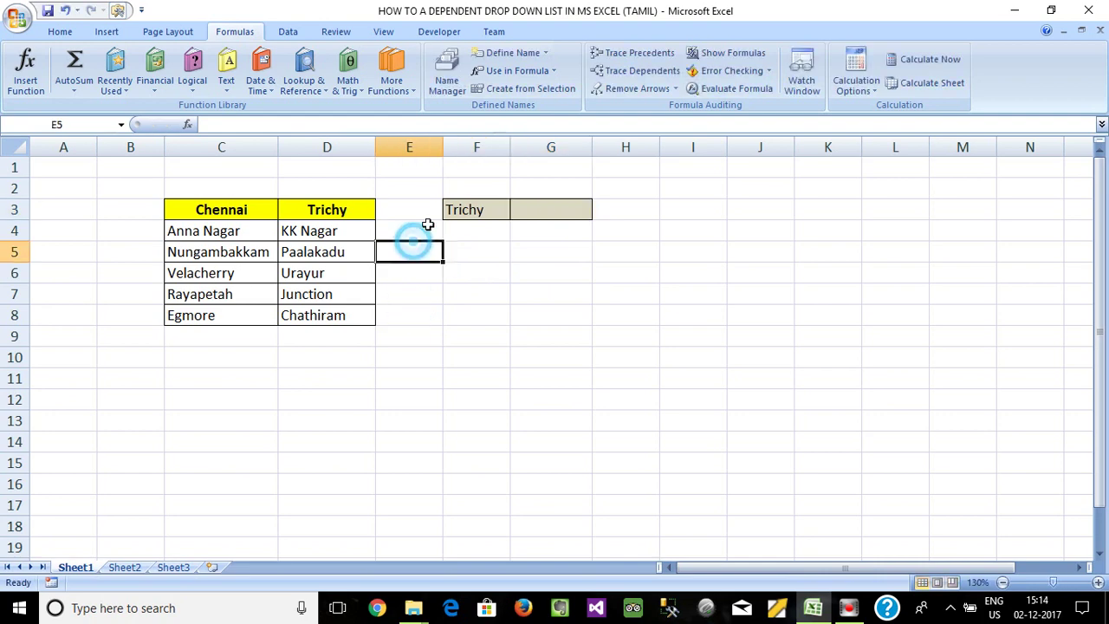
# - Switch to Sheet2 and look over its Chennai and Trichy area table
pyautogui.click(123, 569)
pyautogui.click(403, 413)
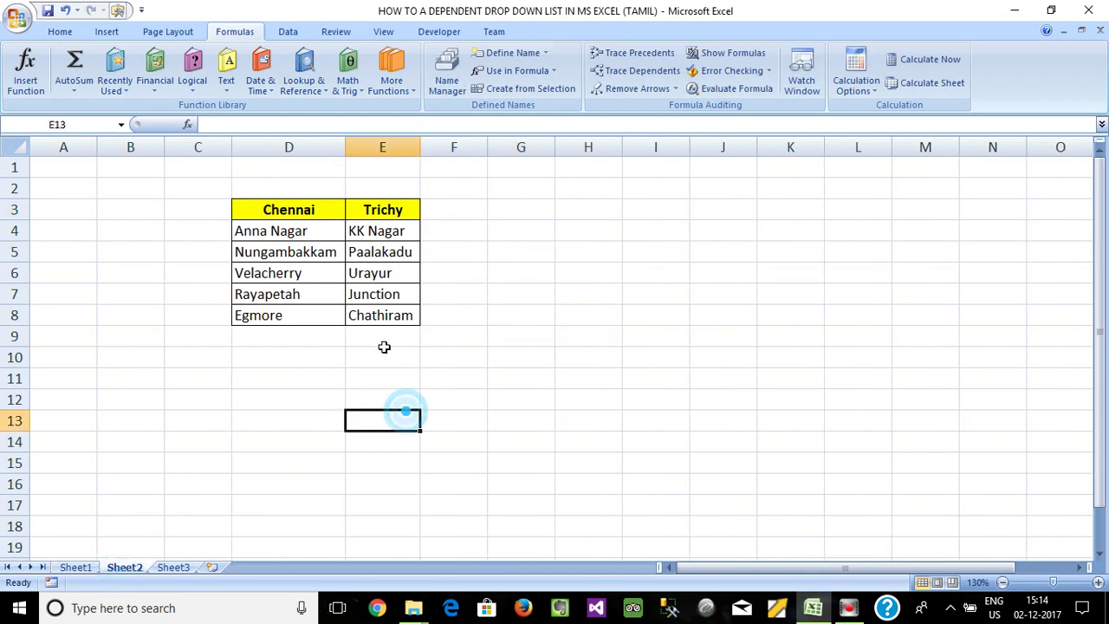
pyautogui.moveTo(290, 211); pyautogui.dragTo(400, 315)
pyautogui.click(478, 253)
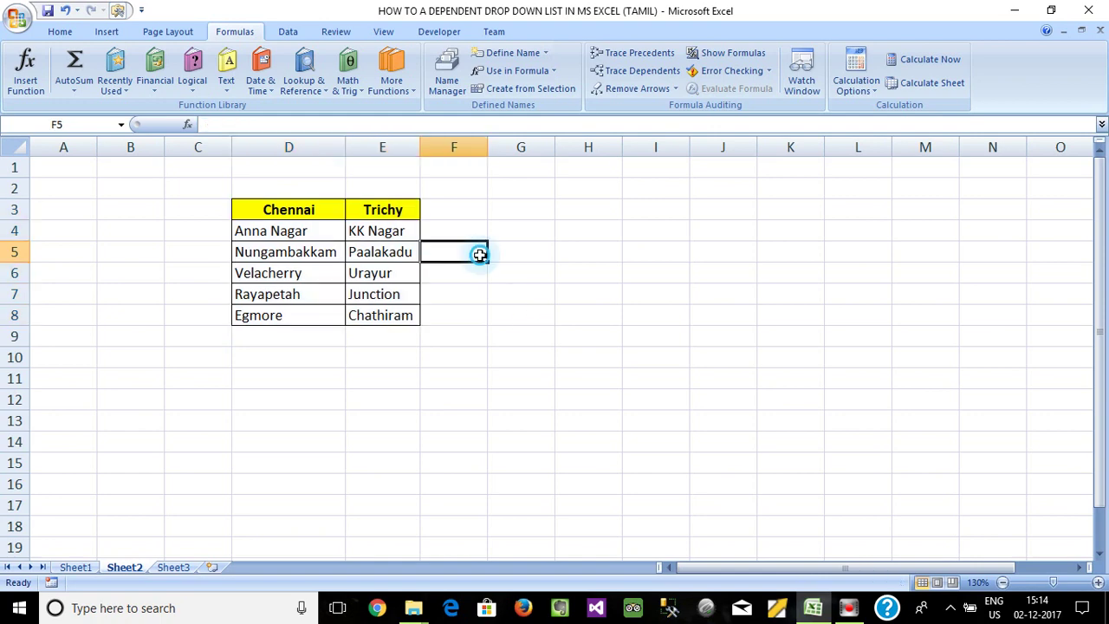
pyautogui.click(349, 211)
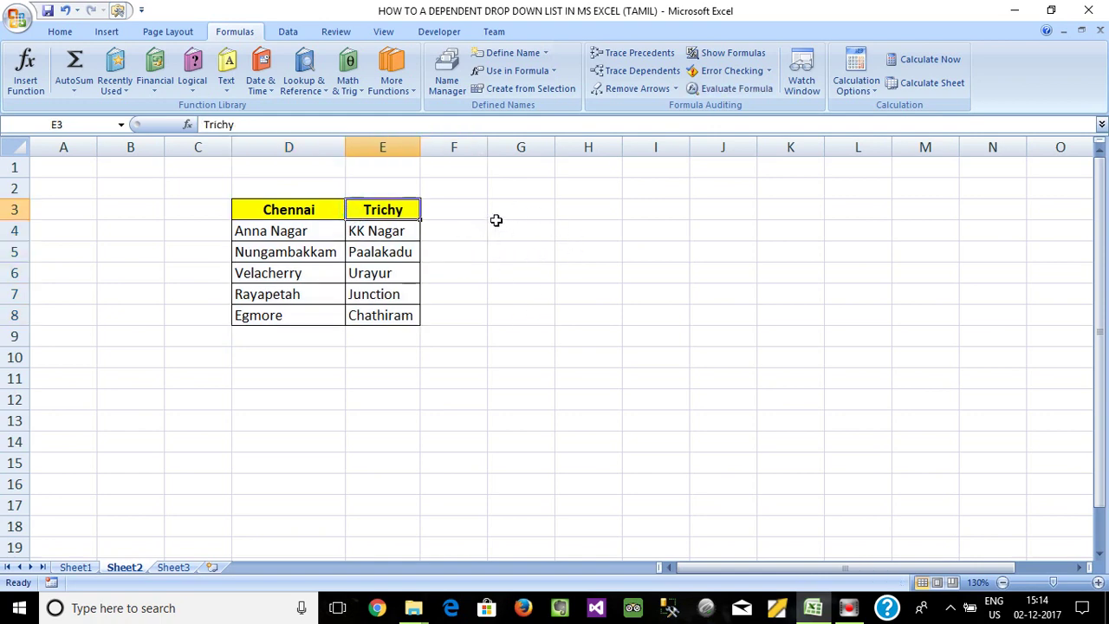
pyautogui.click(503, 211)
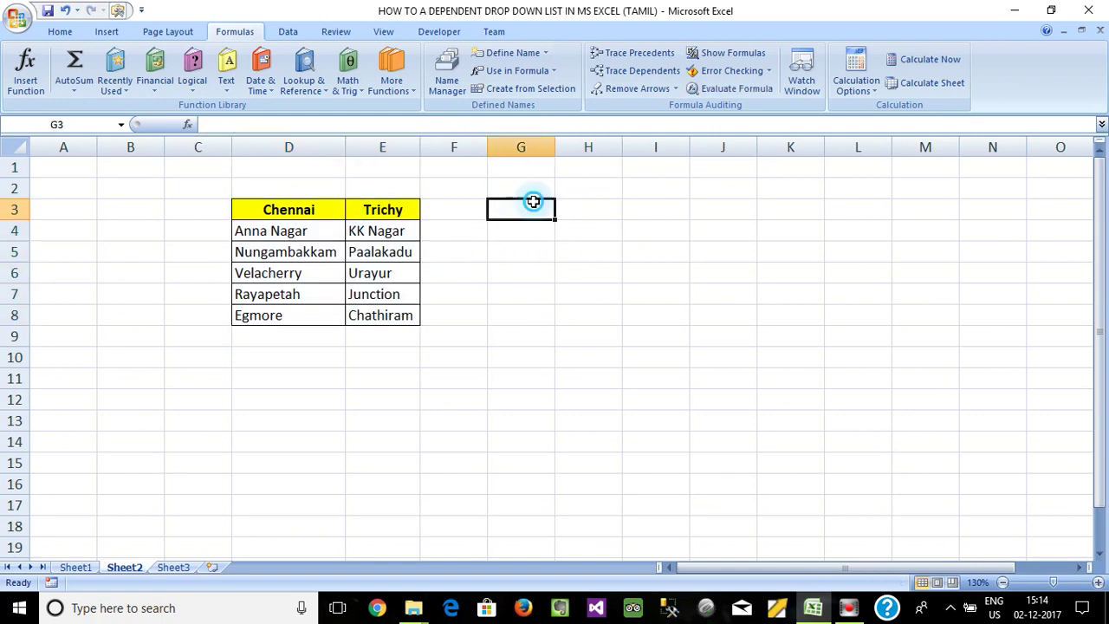
# - Fill cells G3:H3 on Sheet2 with a light pink background colour
pyautogui.click(579, 205)
pyautogui.moveTo(529, 210); pyautogui.dragTo(597, 205)
pyautogui.click(74, 33)
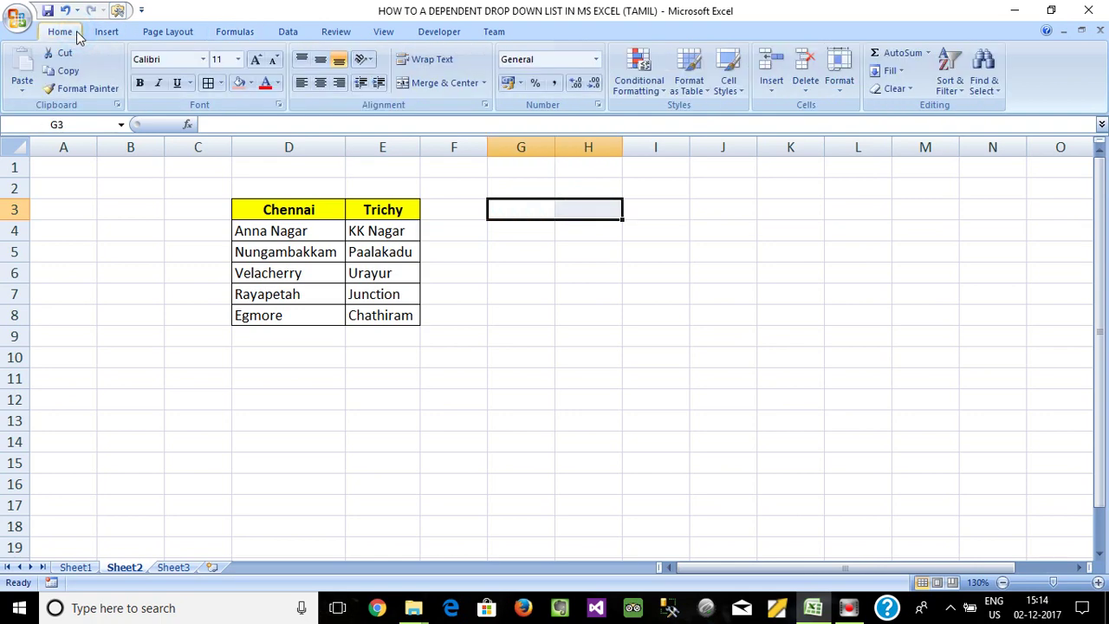
pyautogui.click(239, 89)
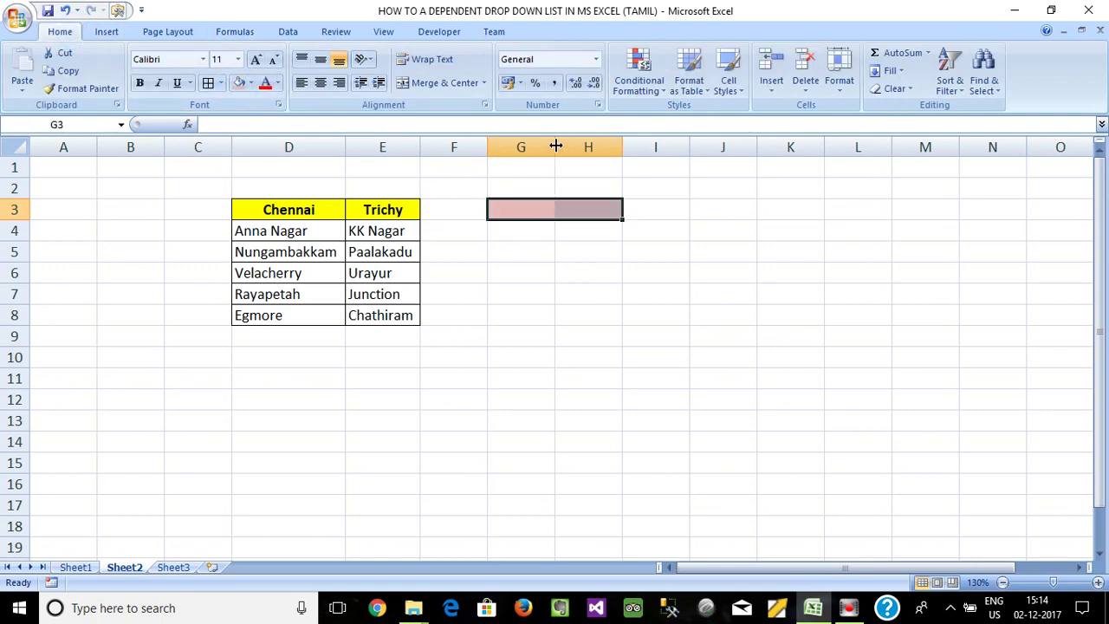
# - Widen columns G and H slightly and put borders around cells G3 and H3
pyautogui.moveTo(555, 147); pyautogui.dragTo(568, 146)
pyautogui.moveTo(636, 147); pyautogui.dragTo(652, 146)
pyautogui.click(208, 84)
pyautogui.click(508, 271)
pyautogui.click(529, 188)
pyautogui.click(530, 203)
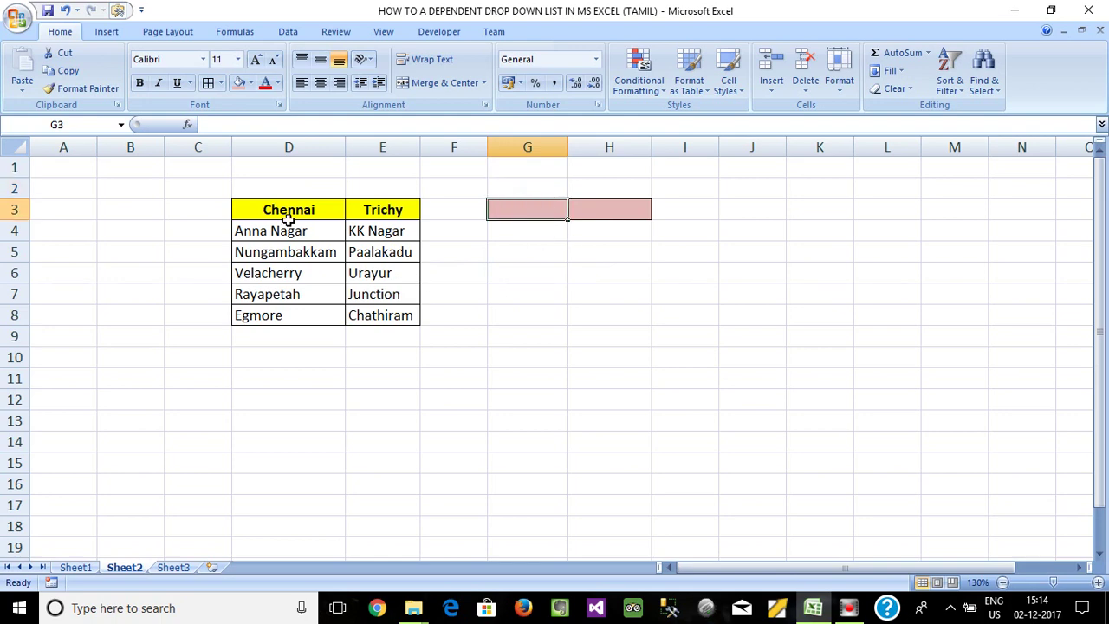
# - Add list data validation to G3 with the header cells =$D$3:$E$3 as its source
pyautogui.click(542, 227)
pyautogui.click(527, 206)
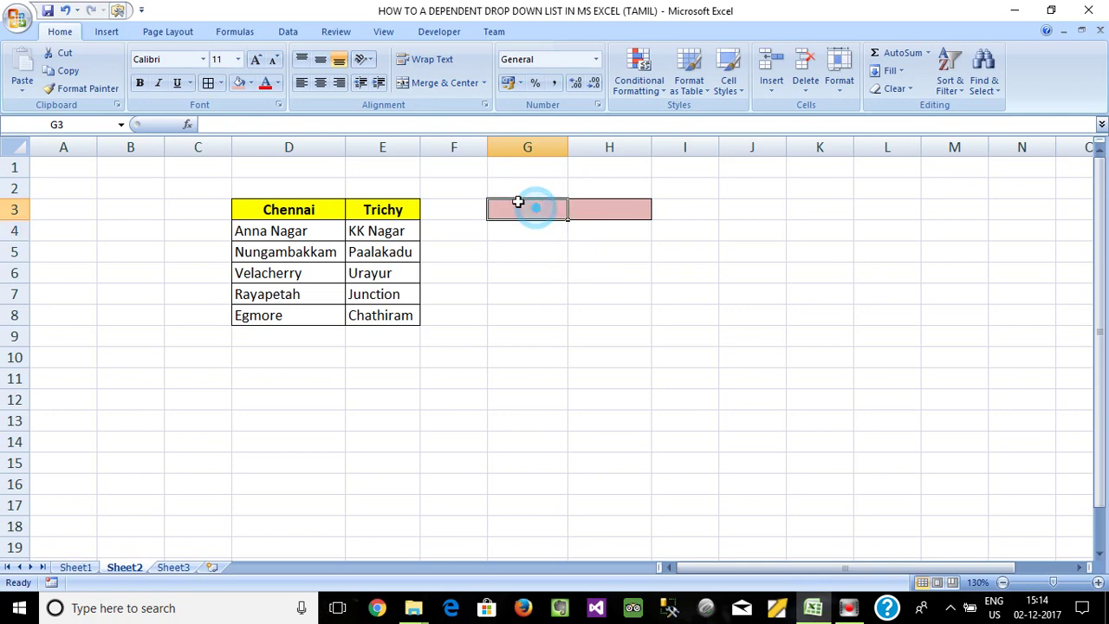
pyautogui.click(287, 31)
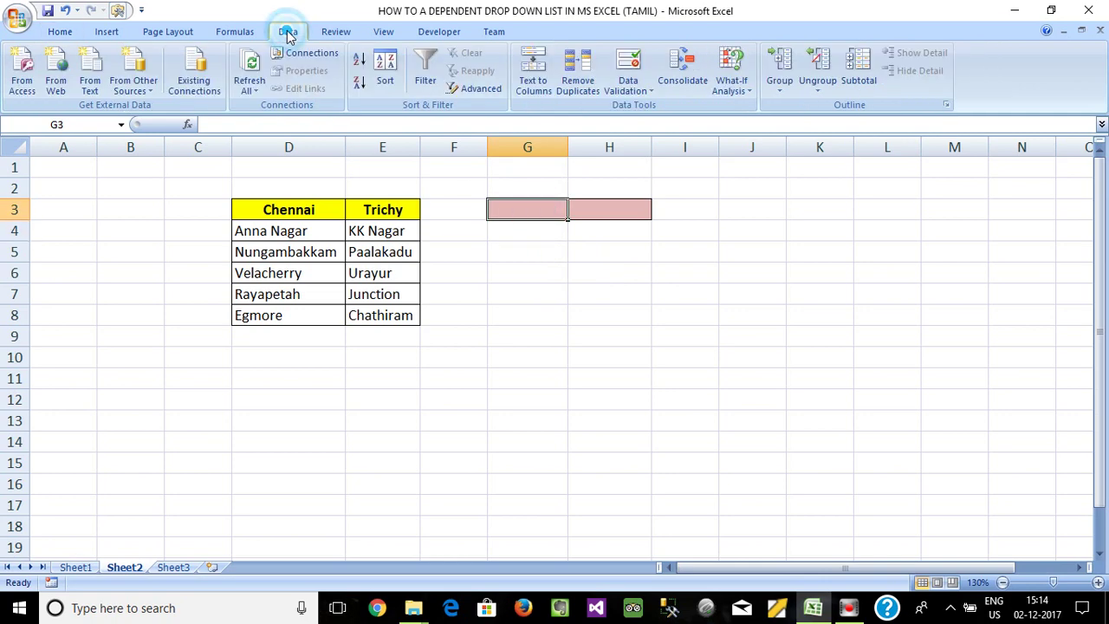
pyautogui.click(626, 69)
pyautogui.moveTo(576, 215); pyautogui.dragTo(705, 179)
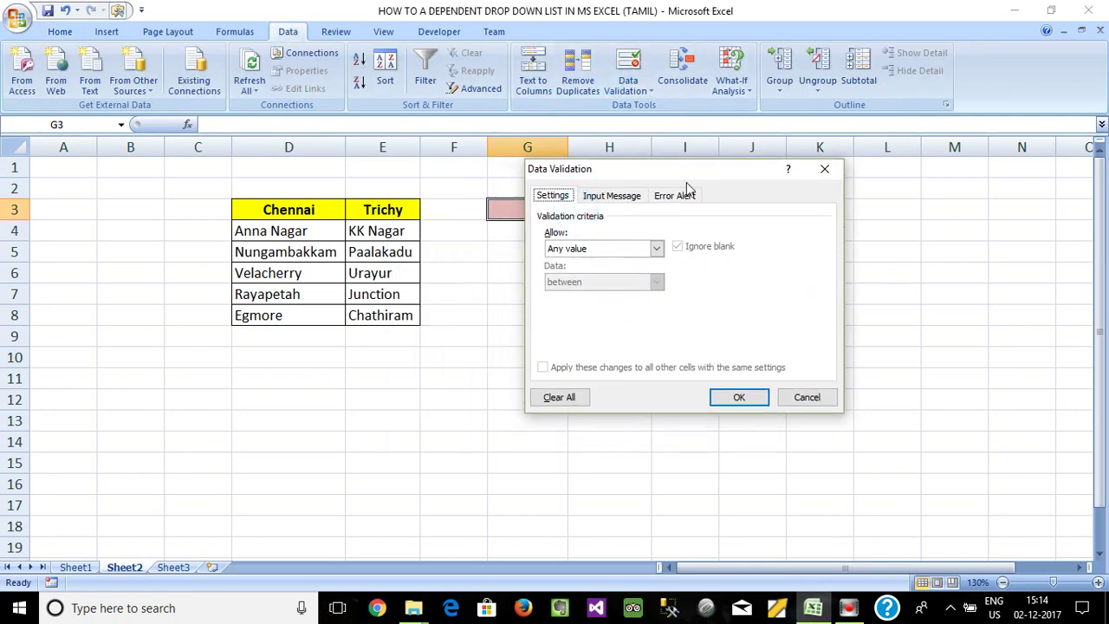
pyautogui.click(651, 249)
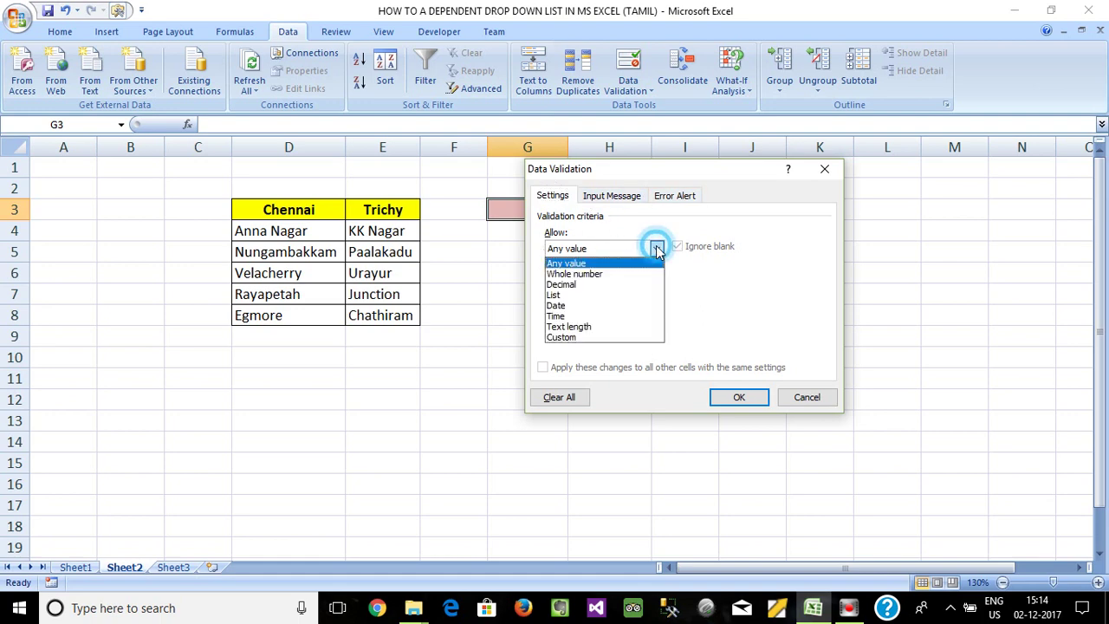
pyautogui.click(559, 295)
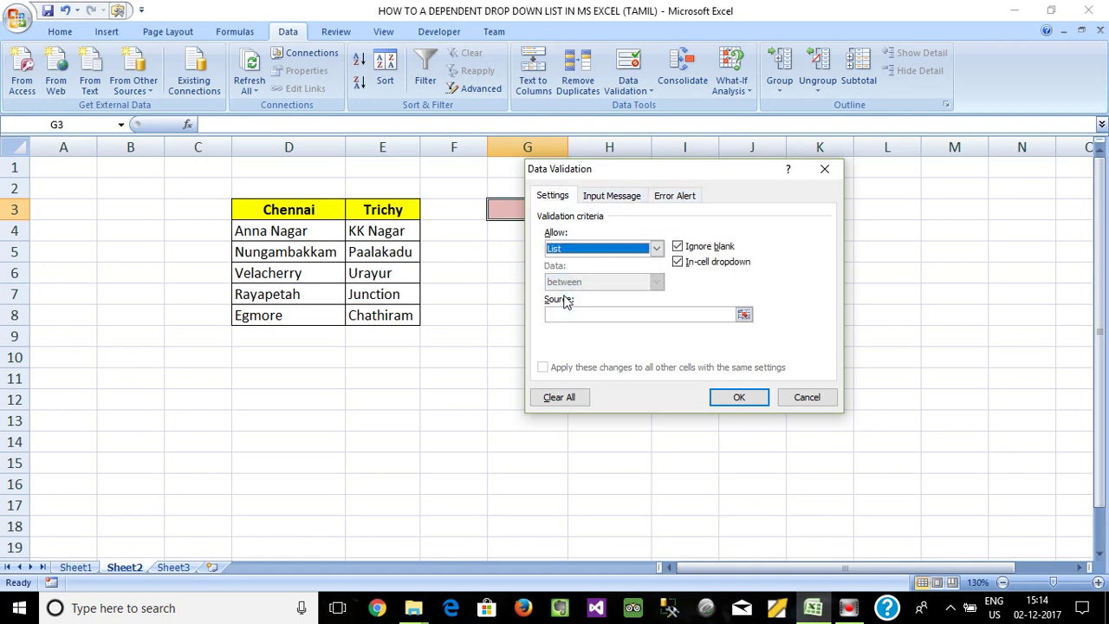
pyautogui.click(744, 316)
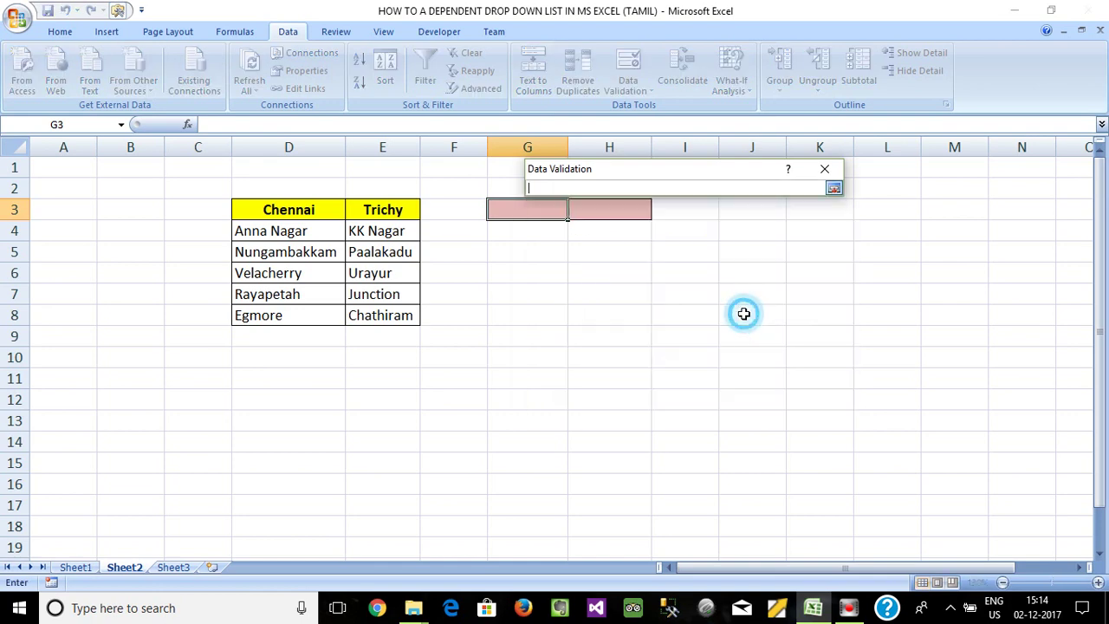
pyautogui.moveTo(308, 208); pyautogui.dragTo(364, 208)
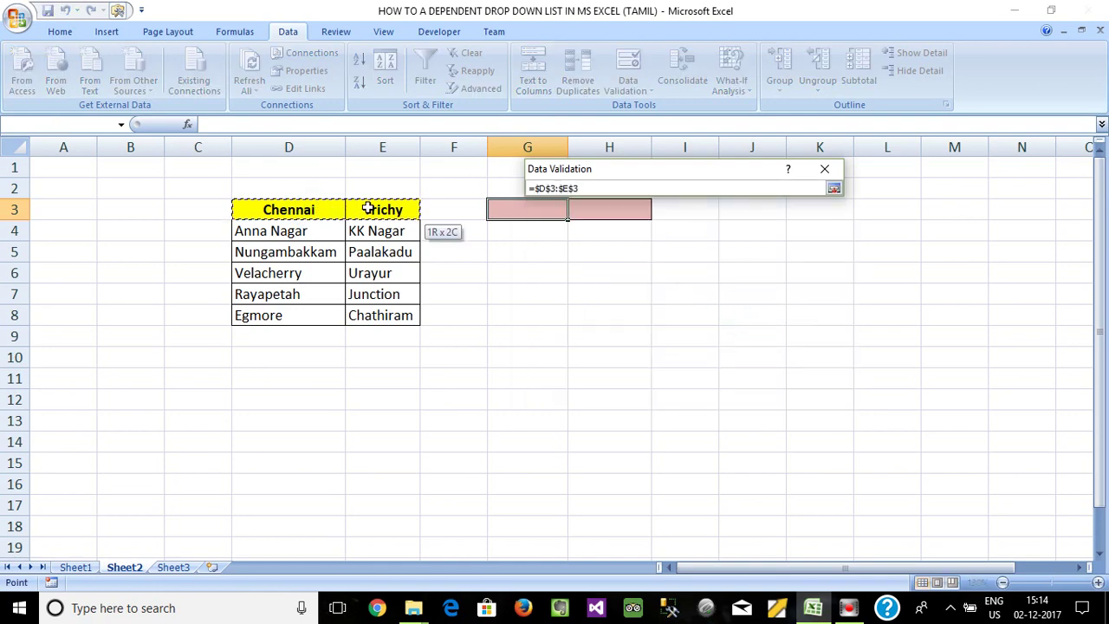
pyautogui.click(834, 188)
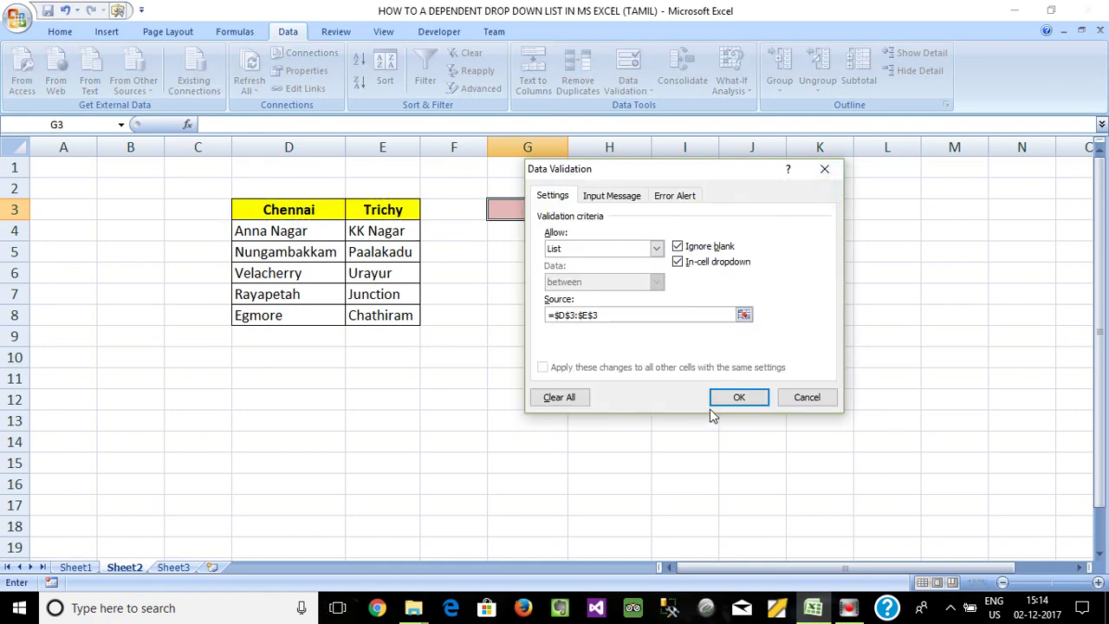
pyautogui.click(734, 398)
# - Test the drop-down in G3 by choosing Trichy, clear the cell and view the list again
pyautogui.click(574, 211)
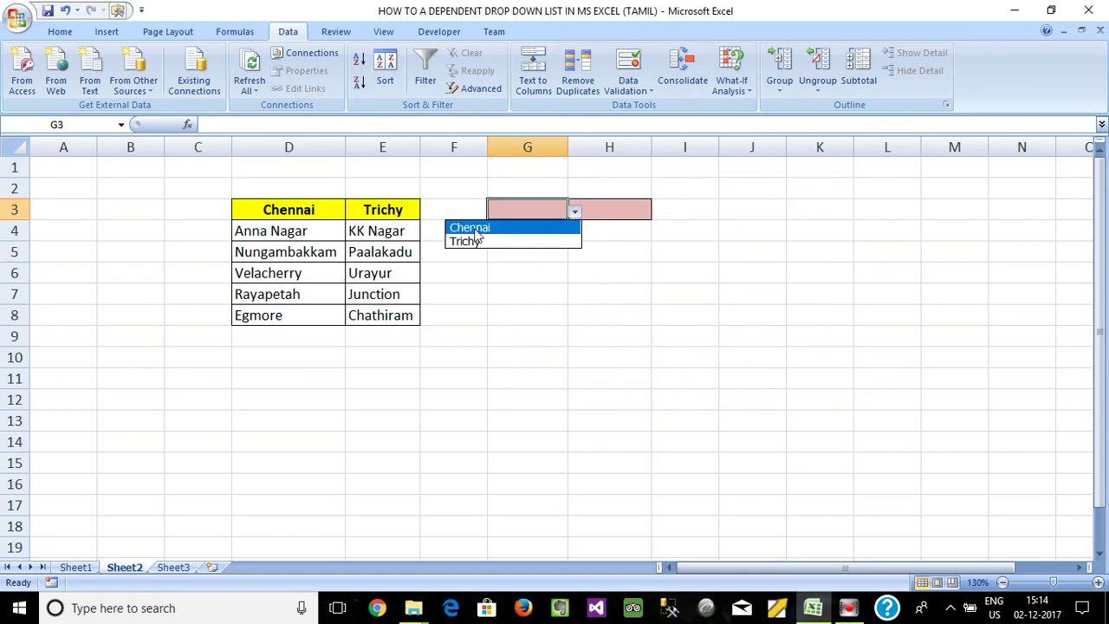
pyautogui.click(471, 240)
pyautogui.click(507, 273)
pyautogui.click(554, 210)
pyautogui.press('Delete')
pyautogui.click(573, 211)
pyautogui.click(498, 276)
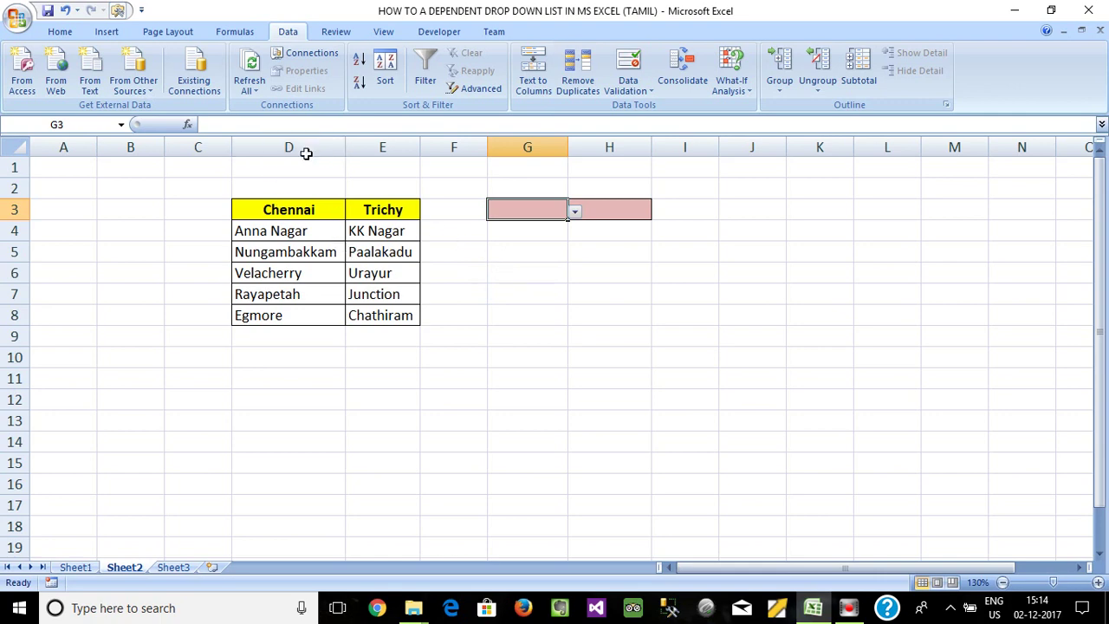
# - Delete both existing Chennai defined names, scoped to Sheet2 and to the workbook, in the Name Manager
pyautogui.click(239, 32)
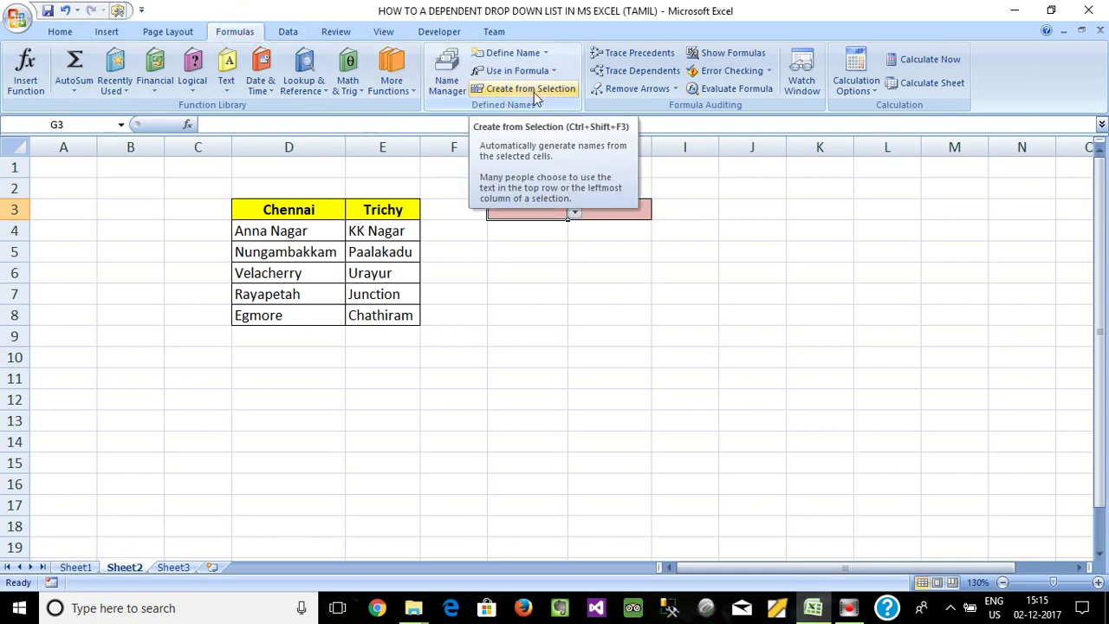
pyautogui.click(447, 83)
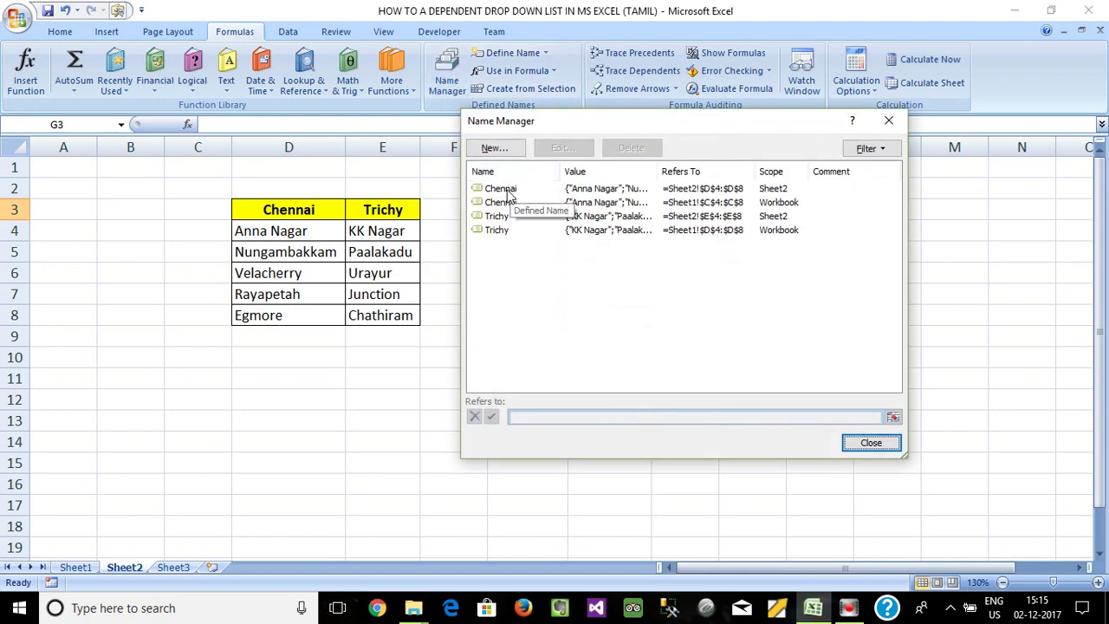
pyautogui.click(509, 190)
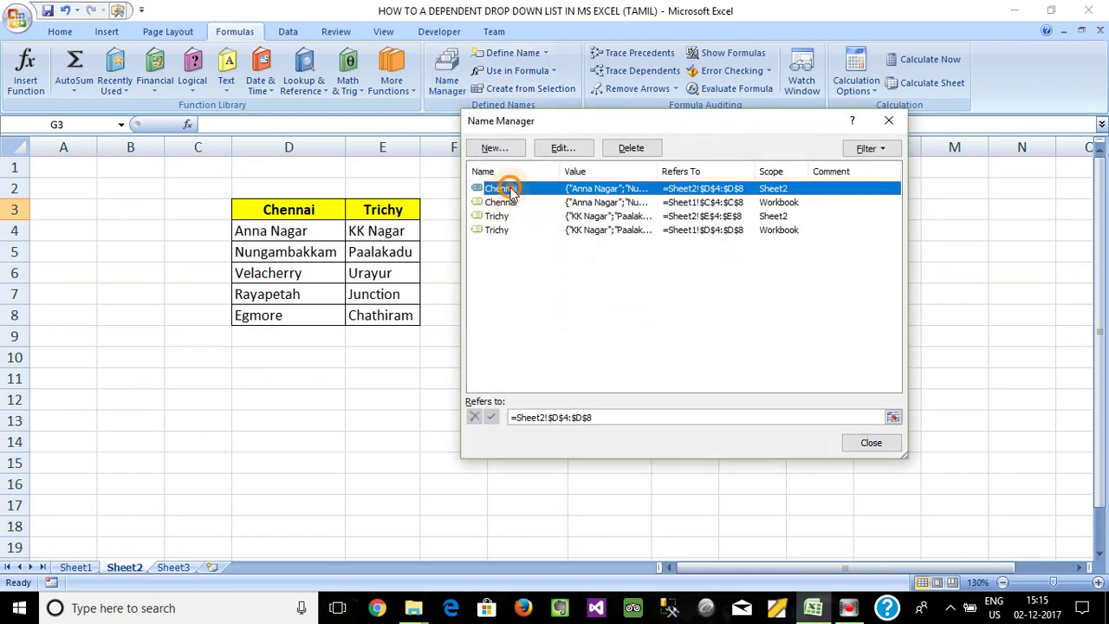
pyautogui.click(631, 147)
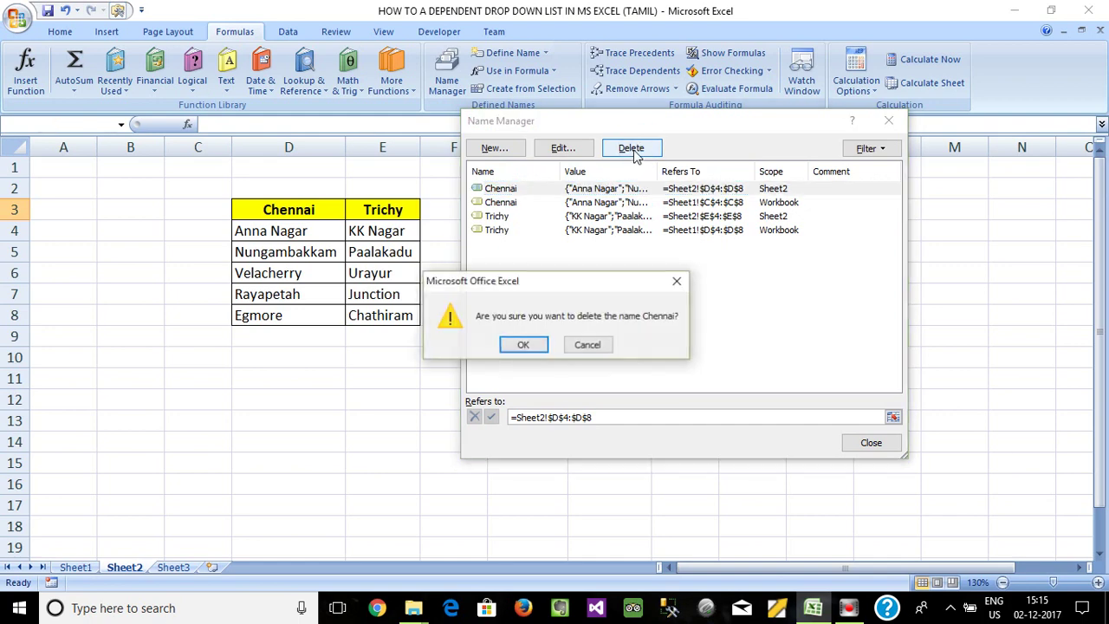
pyautogui.click(519, 343)
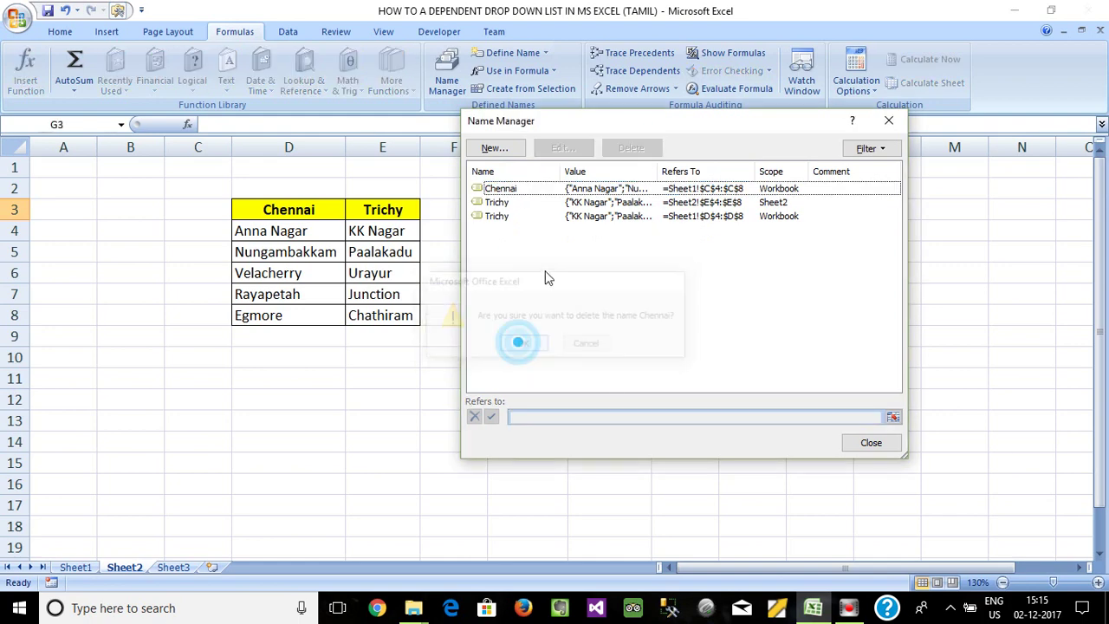
pyautogui.click(536, 190)
pyautogui.click(631, 149)
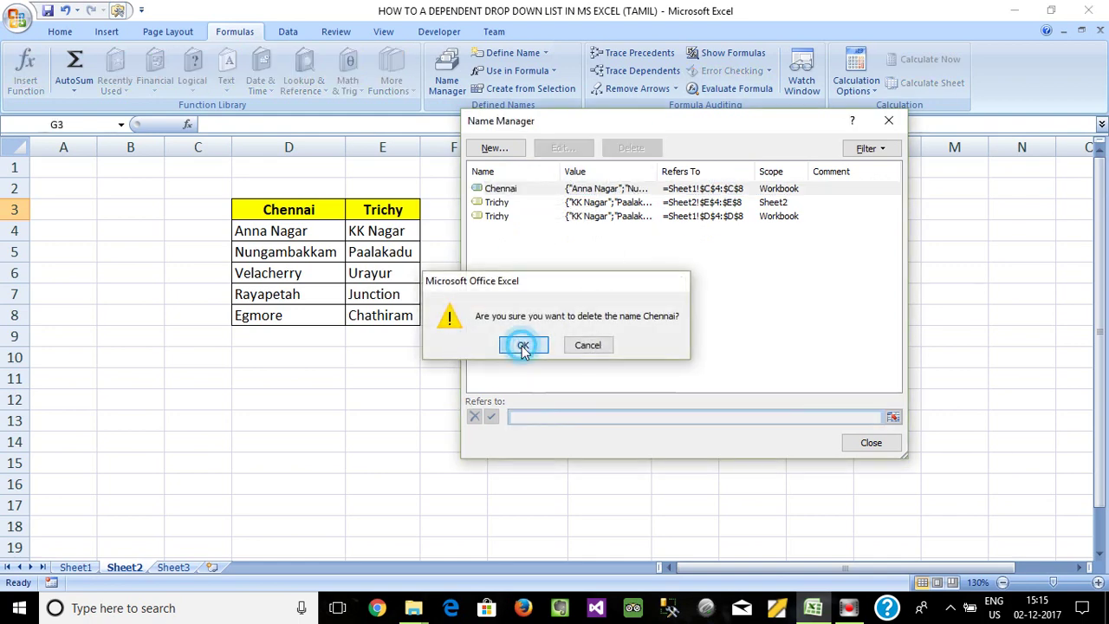
pyautogui.click(519, 343)
# - Delete both existing Trichy defined names and close the Name Manager
pyautogui.click(511, 189)
pyautogui.click(631, 147)
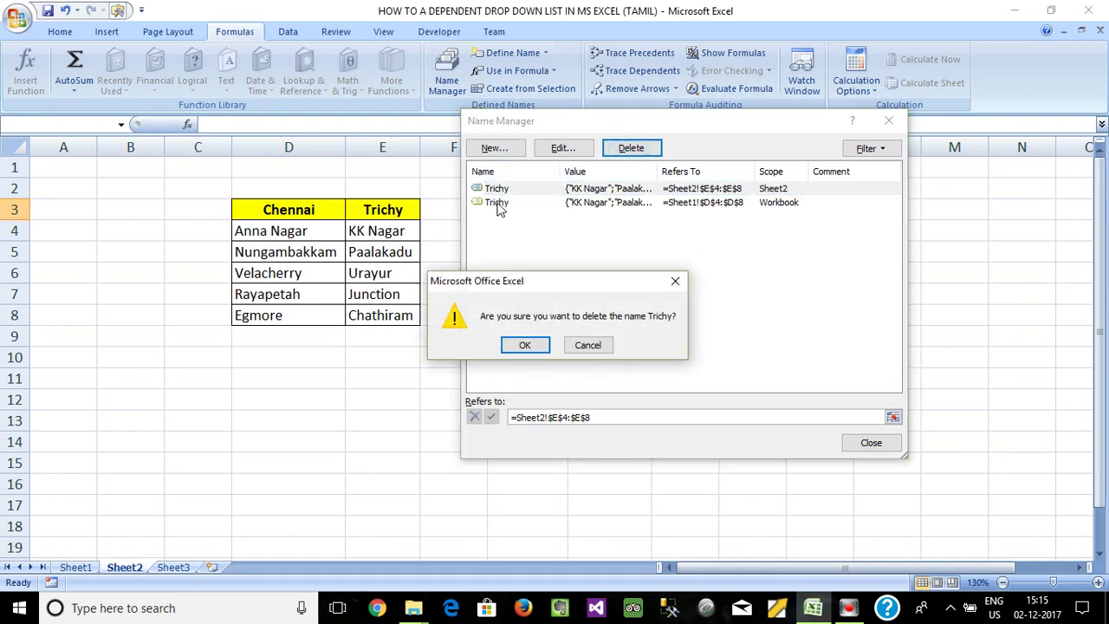
pyautogui.click(520, 343)
pyautogui.click(504, 188)
pyautogui.click(631, 148)
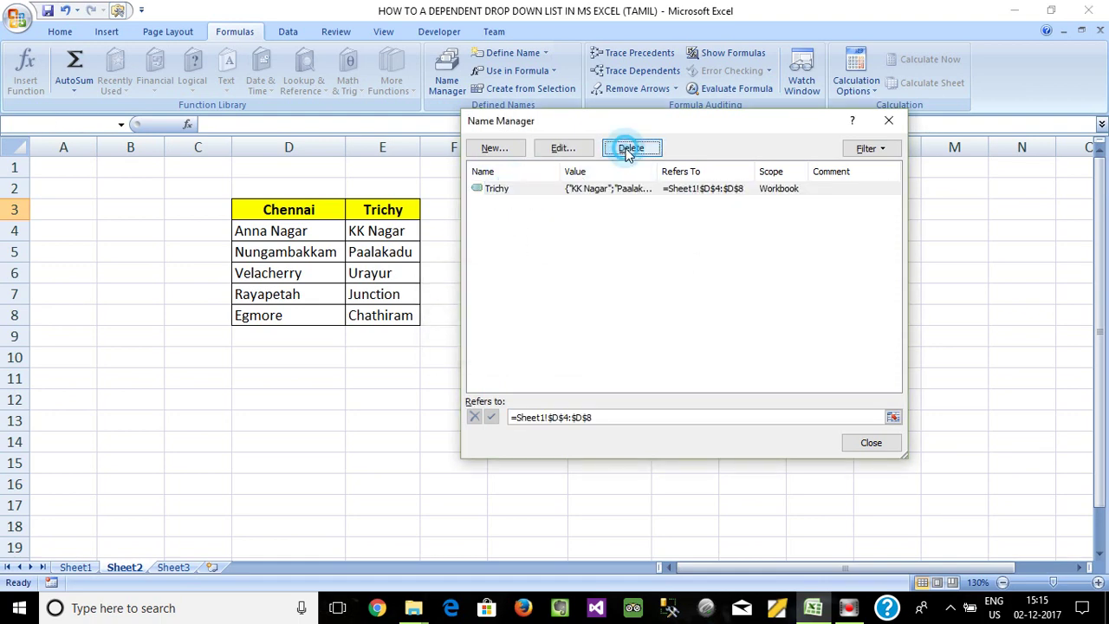
pyautogui.click(520, 347)
pyautogui.click(863, 439)
# - Create defined names from the table D3:E8, using only its top row as the names
pyautogui.click(590, 339)
pyautogui.click(496, 208)
pyautogui.moveTo(292, 213); pyautogui.dragTo(379, 314)
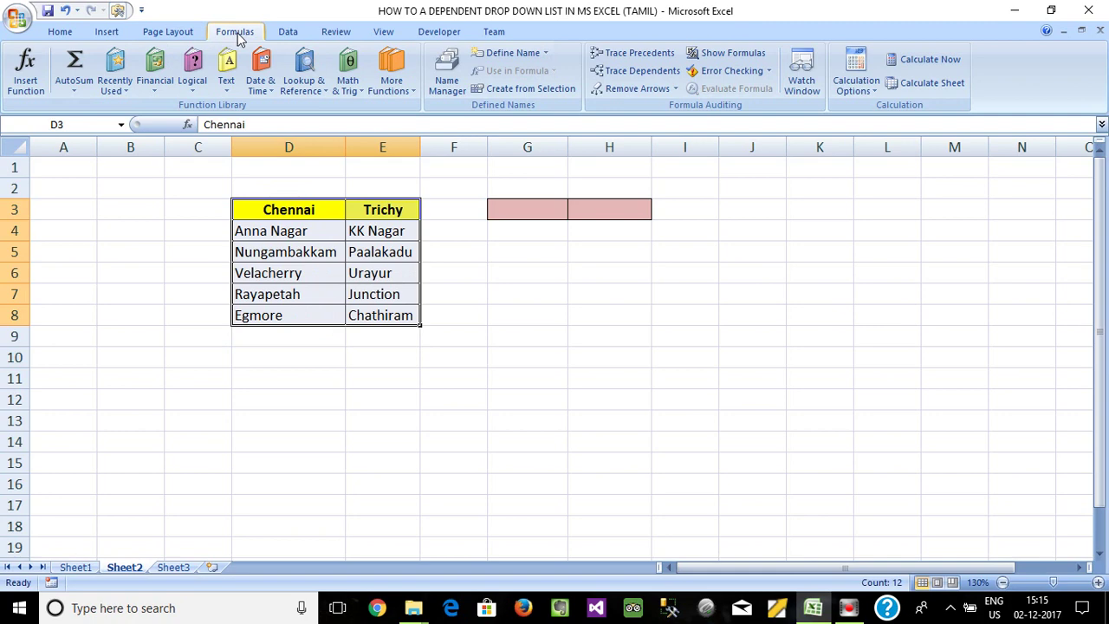
pyautogui.click(521, 89)
pyautogui.moveTo(668, 224); pyautogui.dragTo(531, 285)
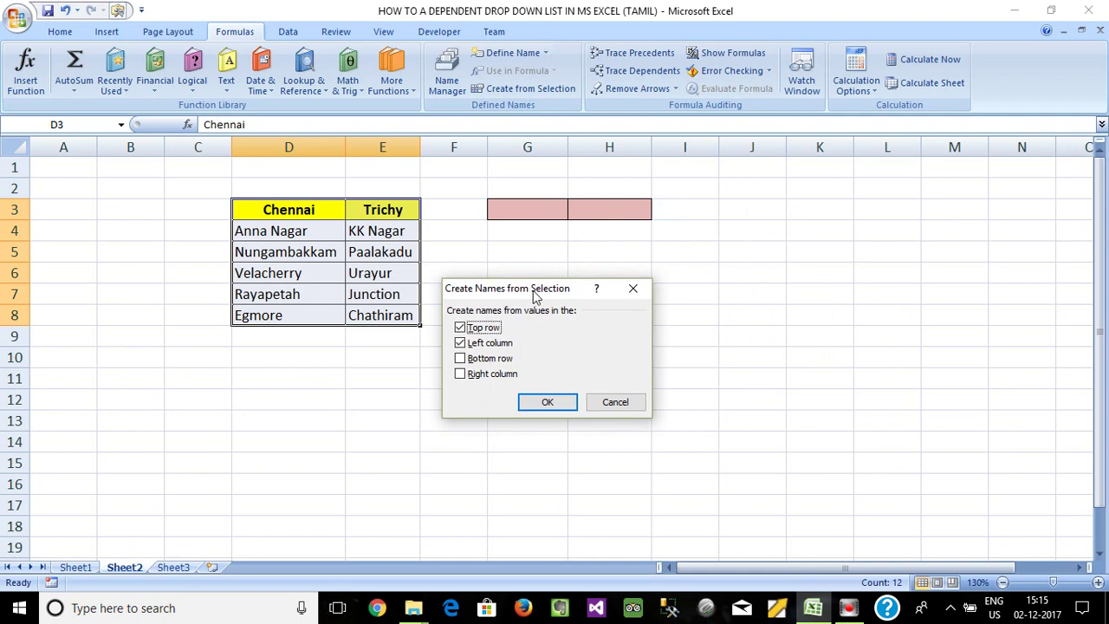
pyautogui.click(460, 343)
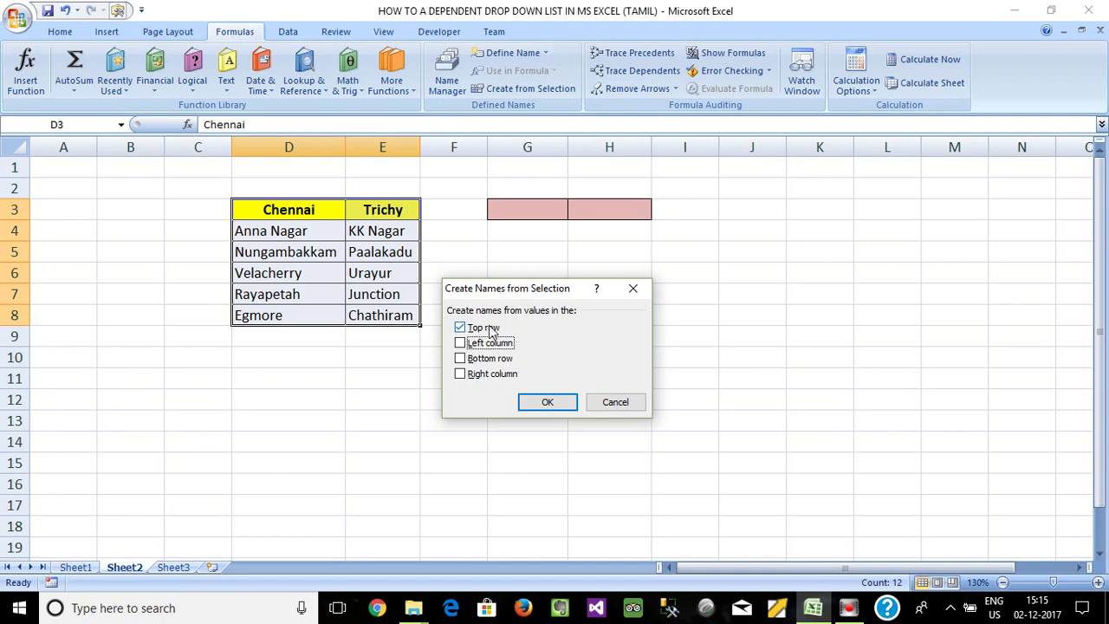
pyautogui.click(547, 401)
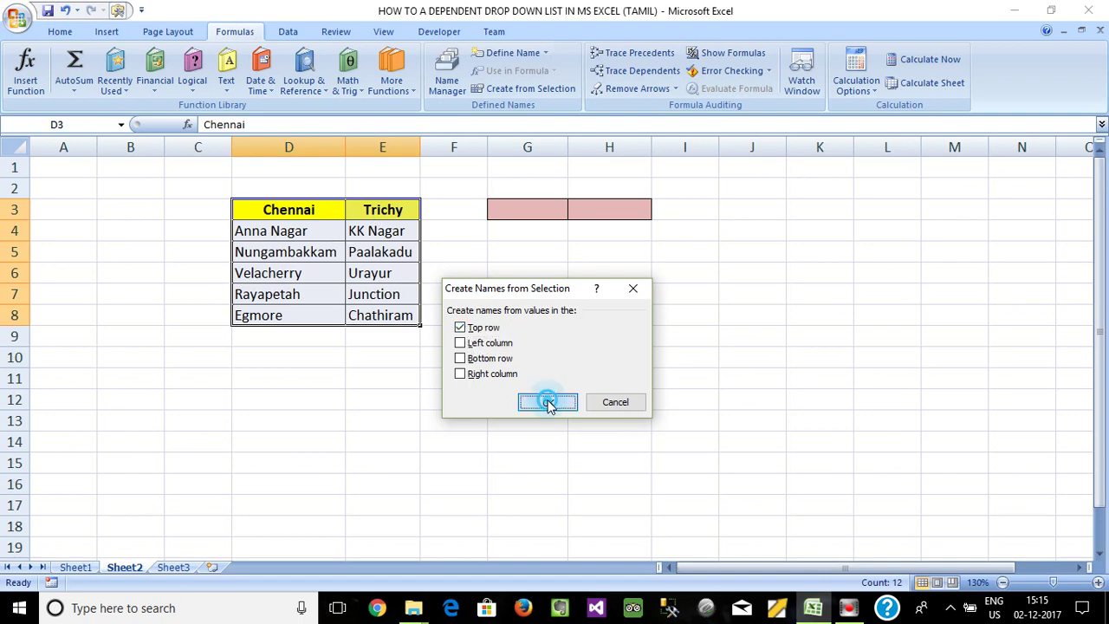
pyautogui.click(521, 258)
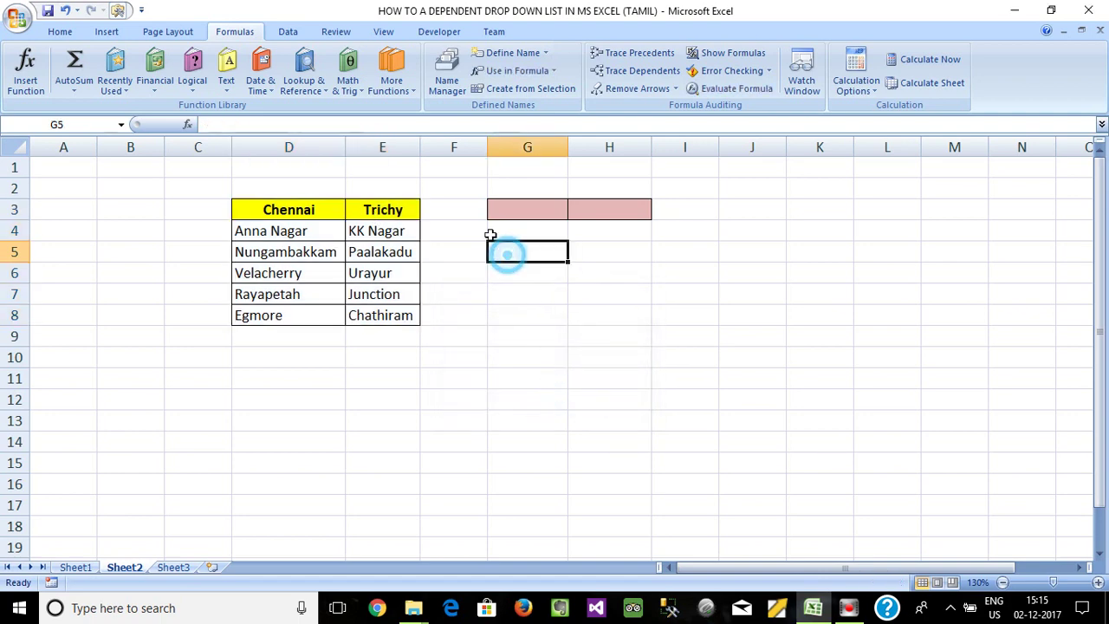
# - Check in the Name Manager which ranges the Chennai and Trichy names refer to
pyautogui.moveTo(308, 217); pyautogui.dragTo(395, 308)
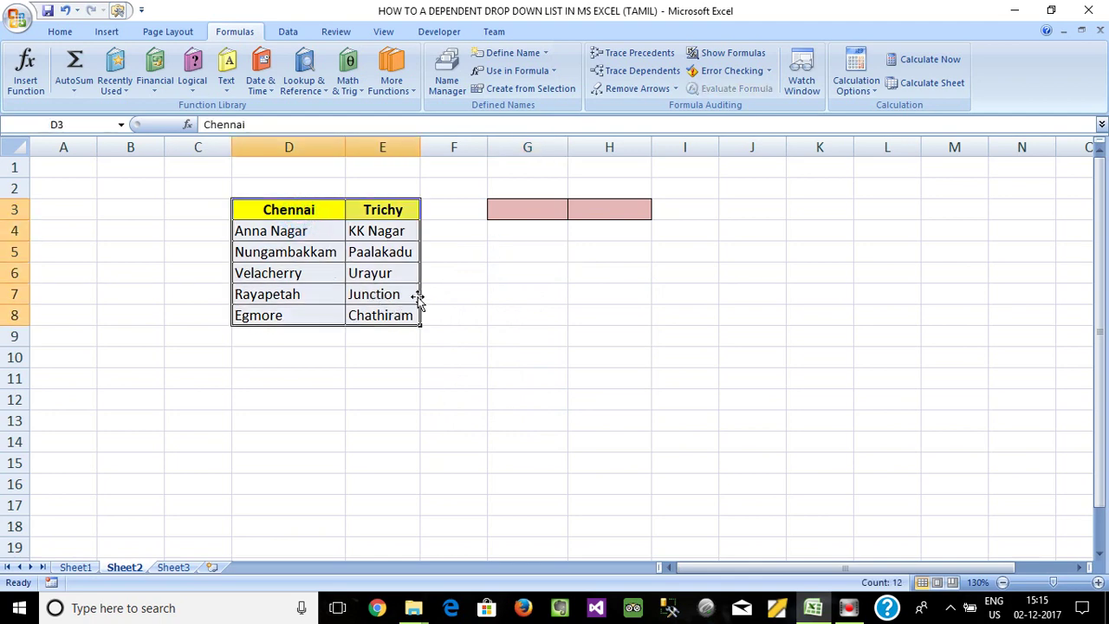
pyautogui.click(446, 79)
pyautogui.moveTo(536, 186); pyautogui.dragTo(658, 181)
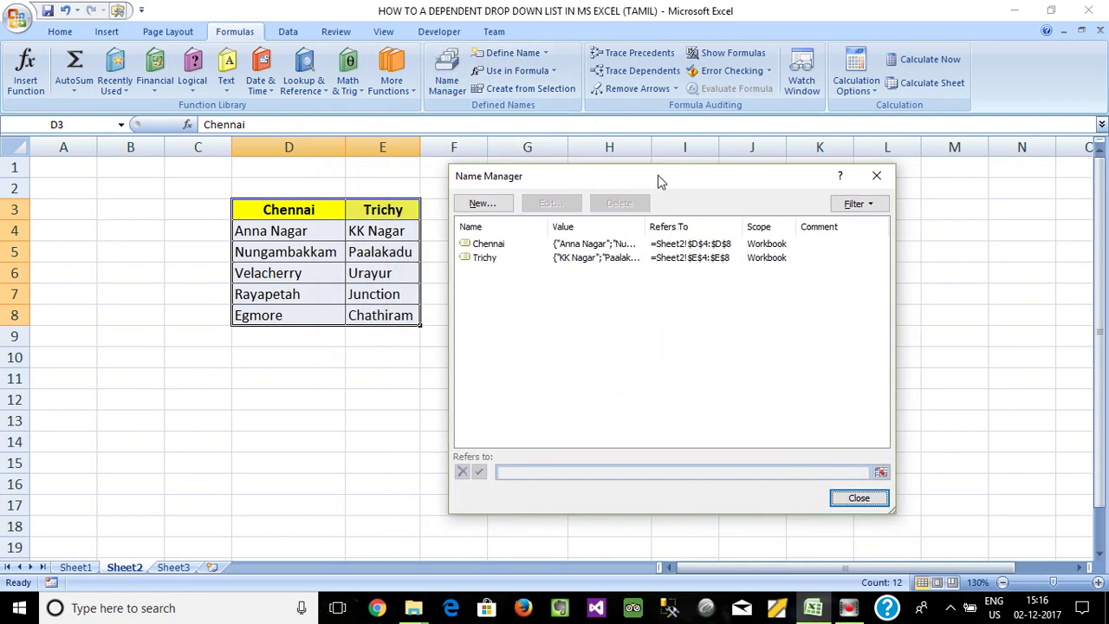
pyautogui.click(491, 245)
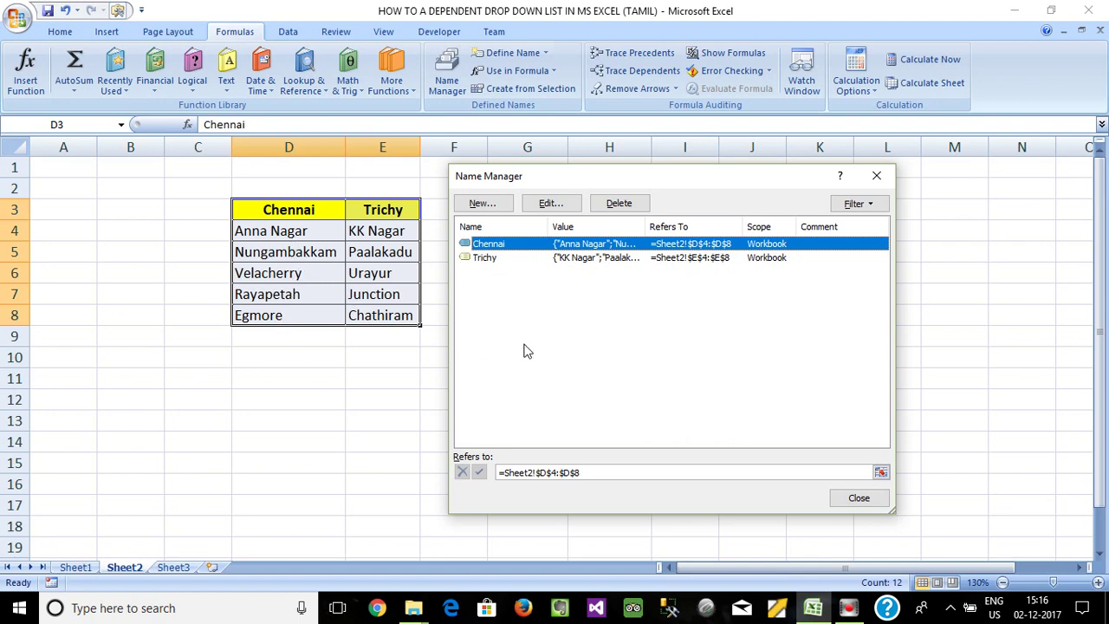
pyautogui.click(482, 257)
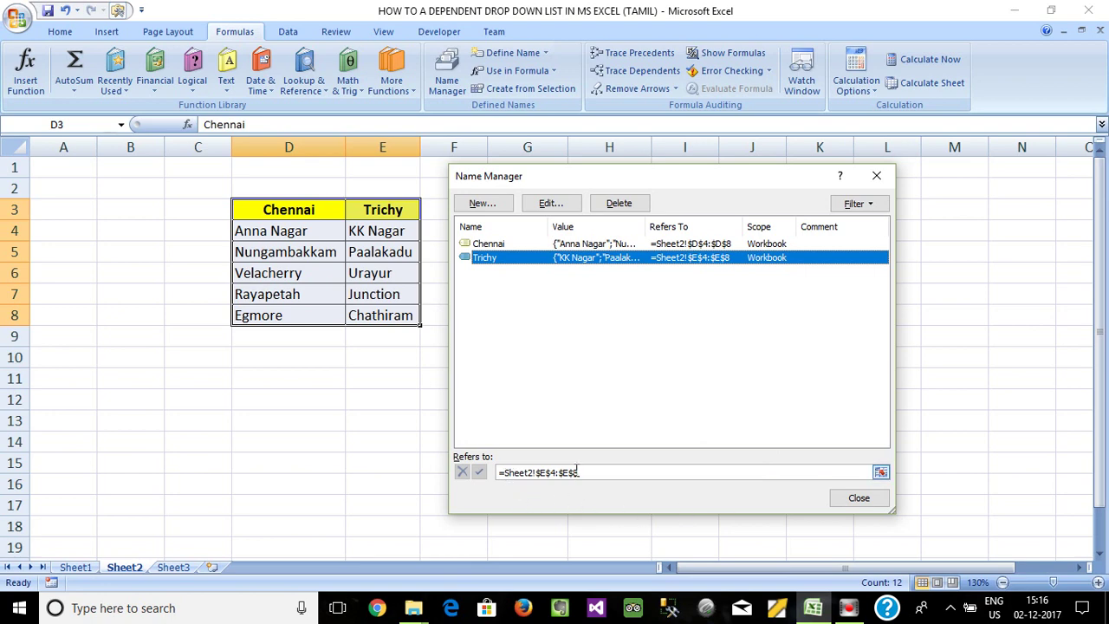
pyautogui.click(856, 497)
pyautogui.click(571, 311)
# - Set the data validation of cell H3 to allow a List
pyautogui.click(522, 210)
pyautogui.click(616, 211)
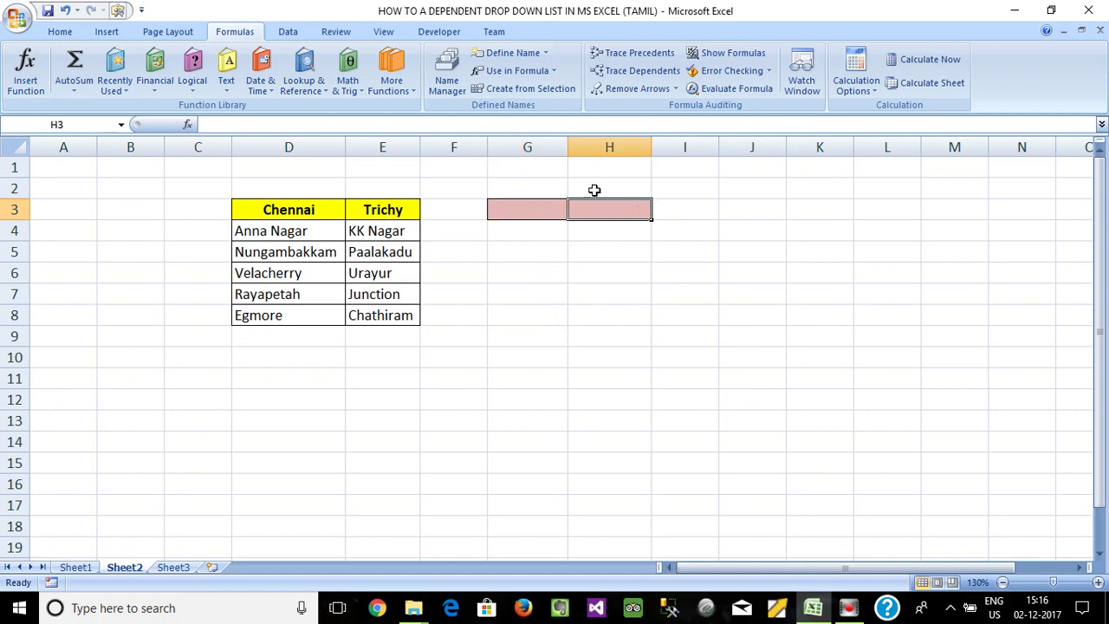
pyautogui.click(288, 31)
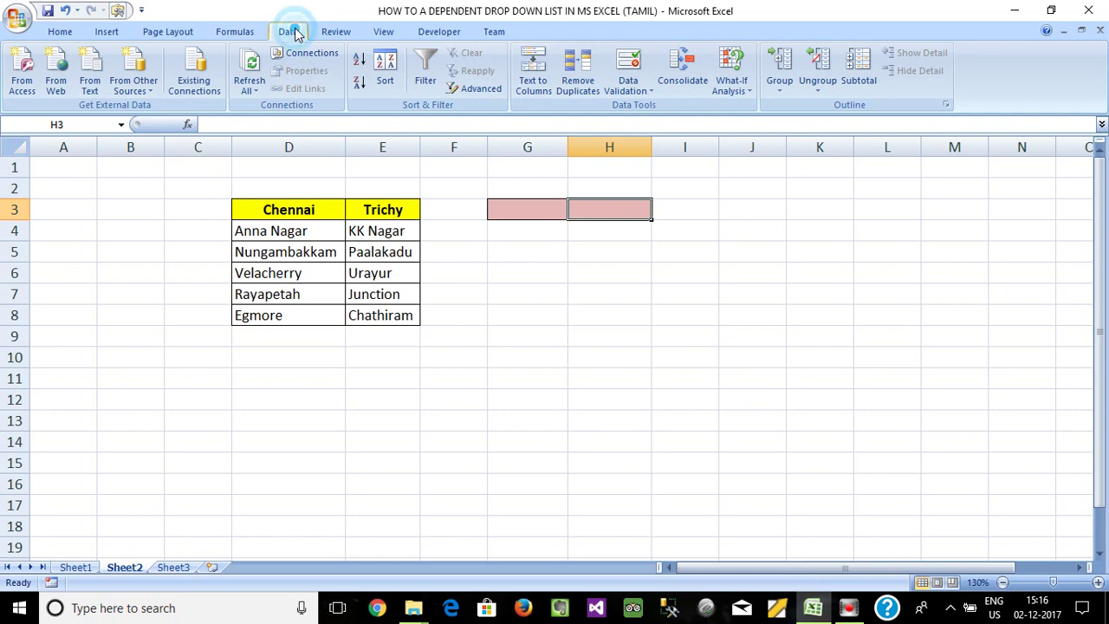
pyautogui.click(648, 90)
pyautogui.click(646, 109)
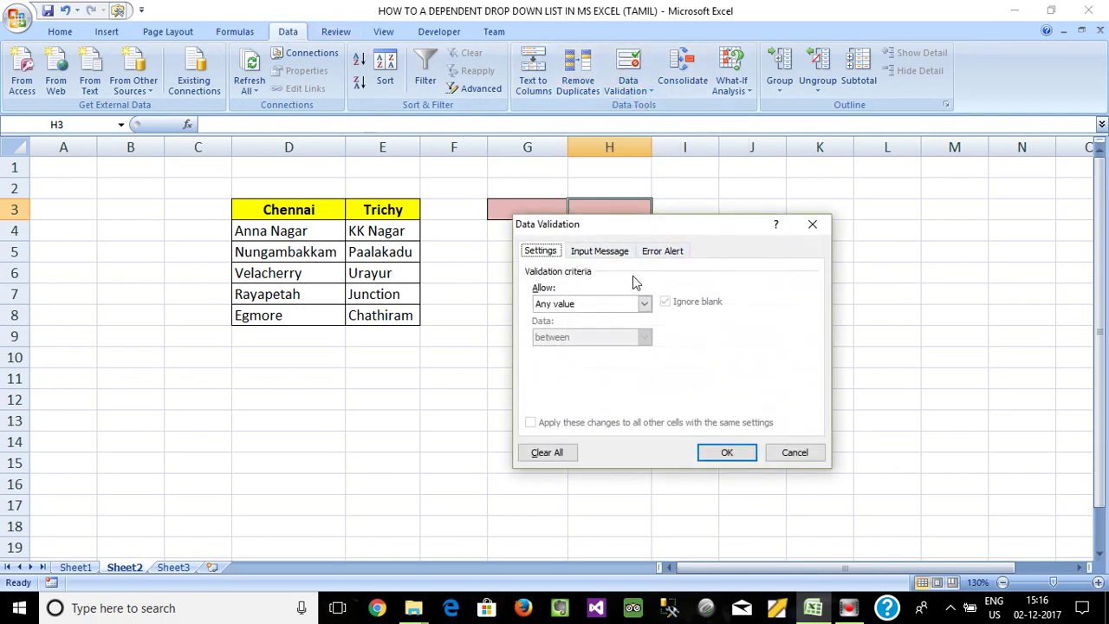
pyautogui.click(643, 303)
pyautogui.click(548, 350)
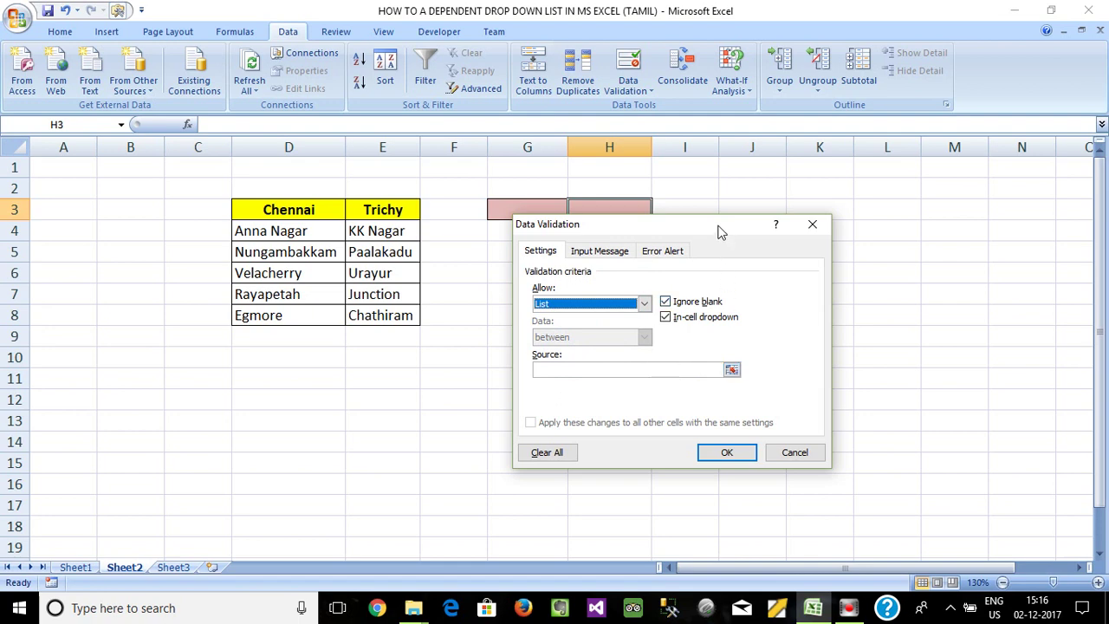
pyautogui.moveTo(718, 232); pyautogui.dragTo(845, 218)
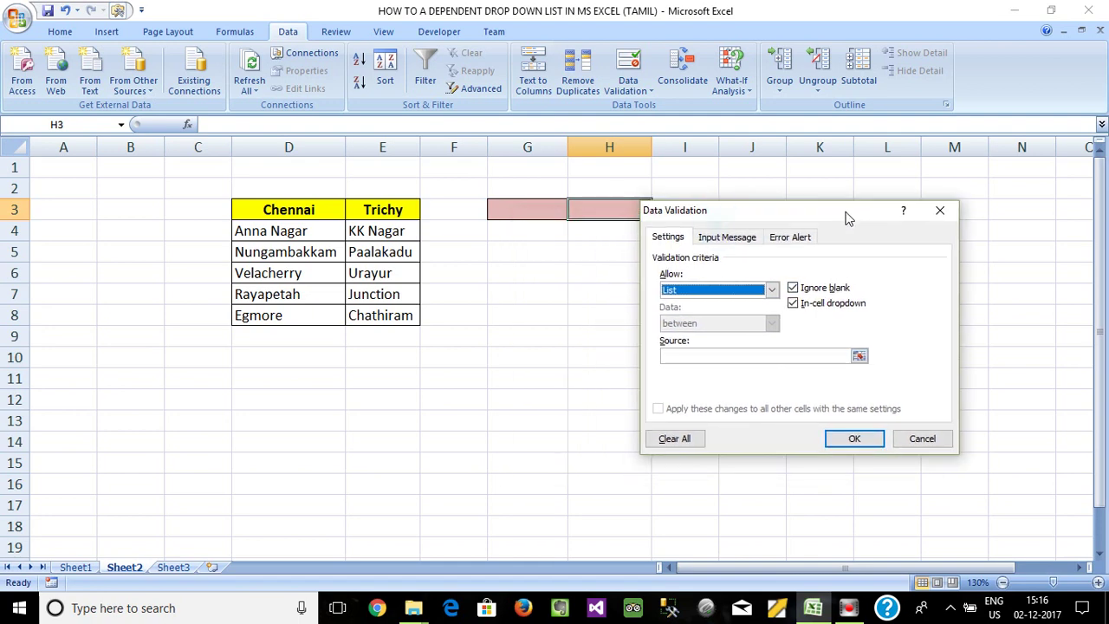
# - Enter =indirect(G3) with a relative reference as the list source for H3 and apply the validation
pyautogui.click(726, 356)
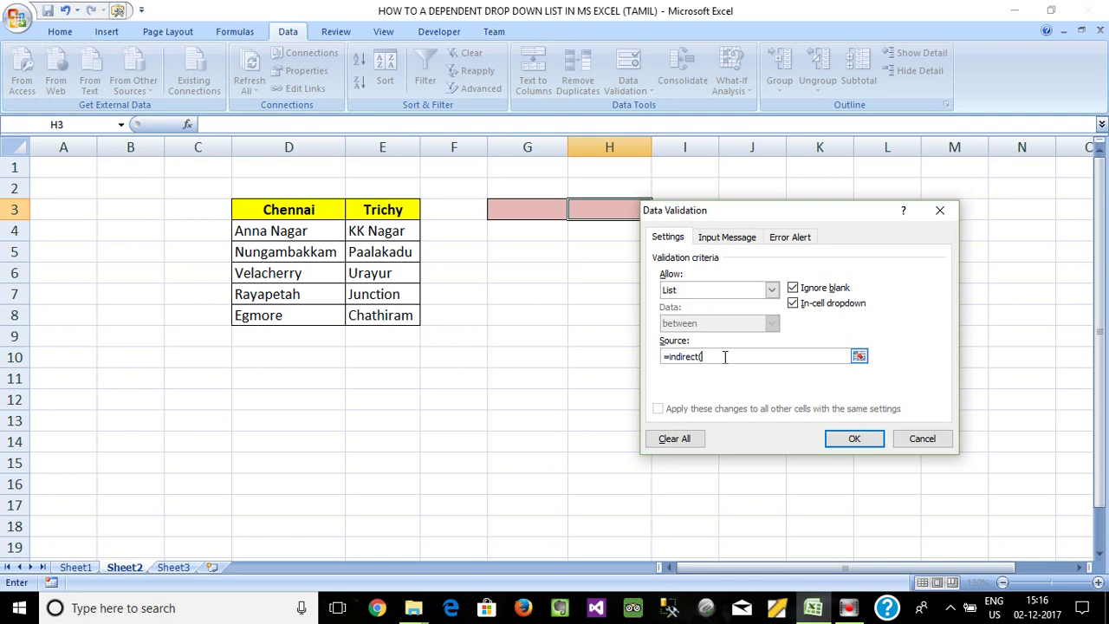
pyautogui.click(537, 209)
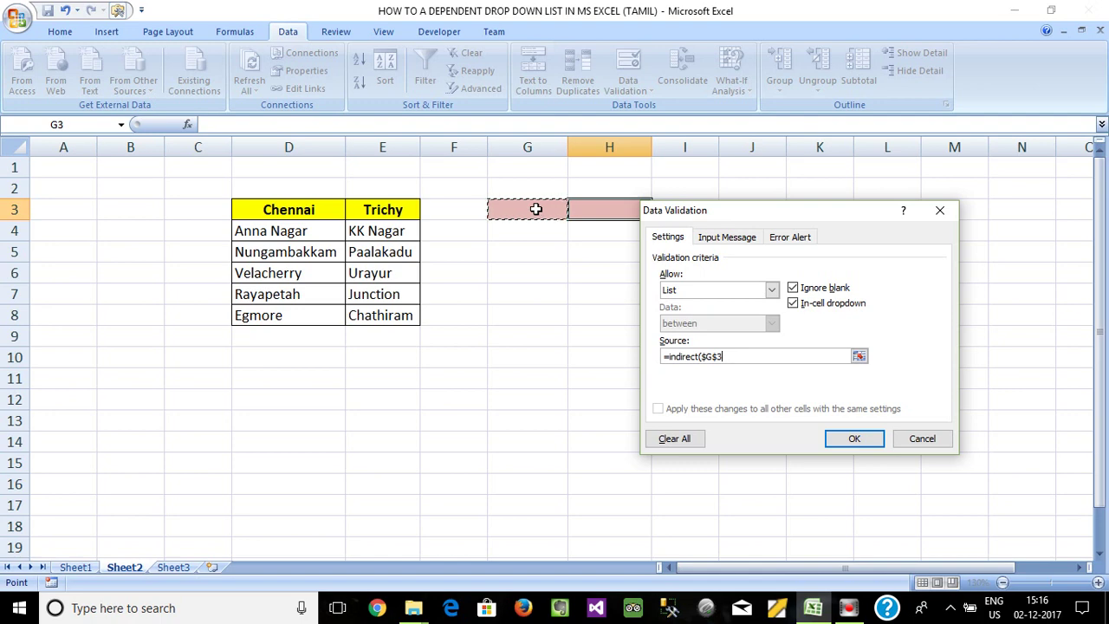
pyautogui.write(')')
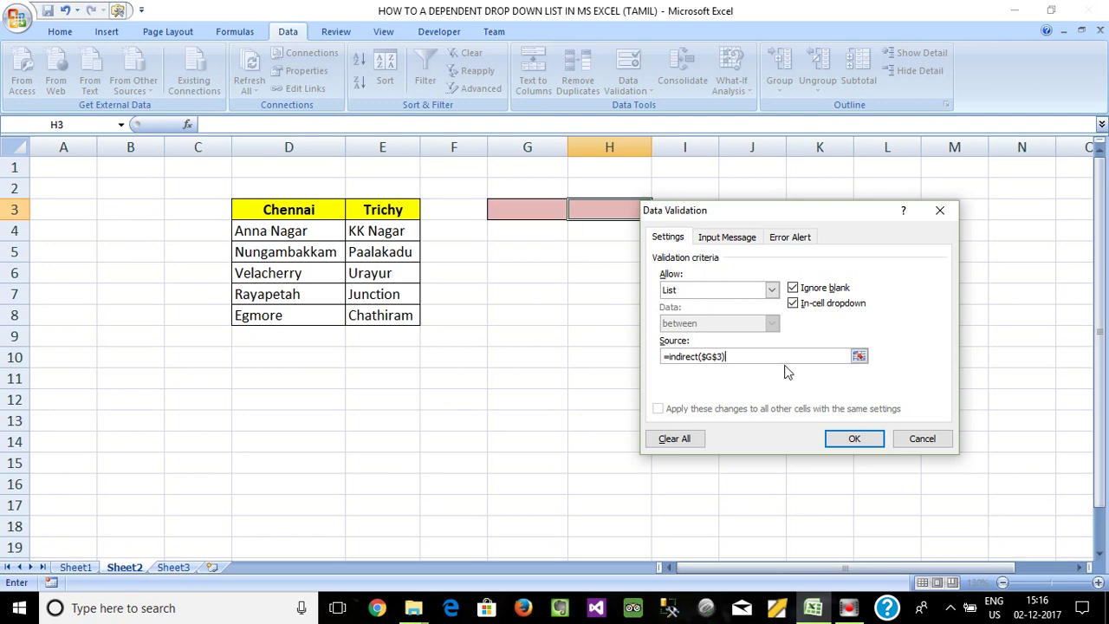
pyautogui.click(717, 356)
pyautogui.press('BackSpace')
pyautogui.click(706, 356)
pyautogui.press('BackSpace')
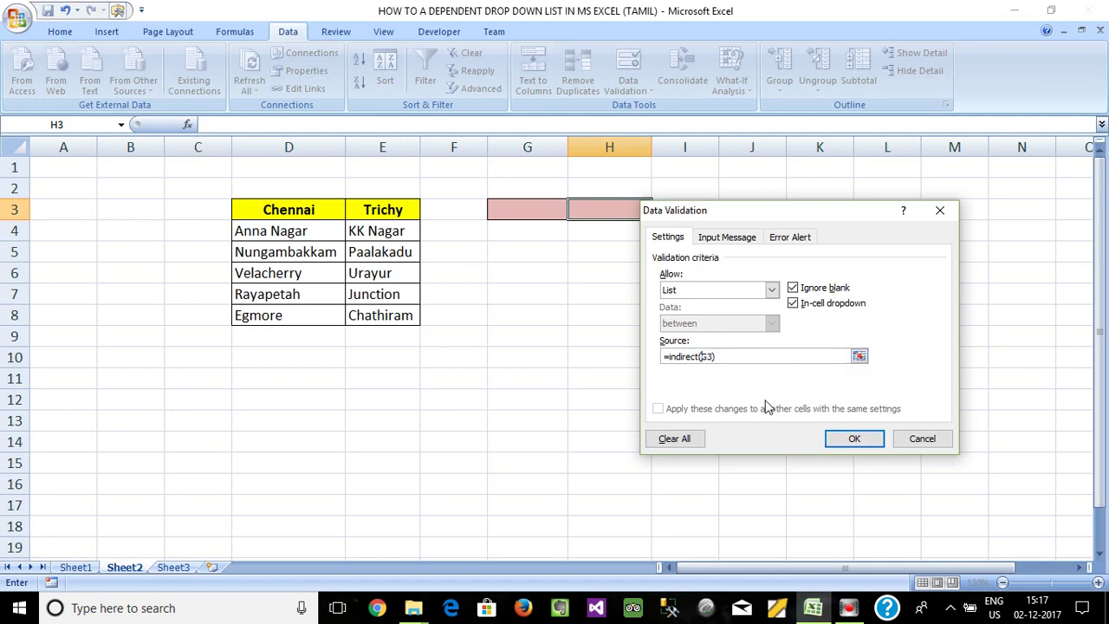
pyautogui.click(851, 440)
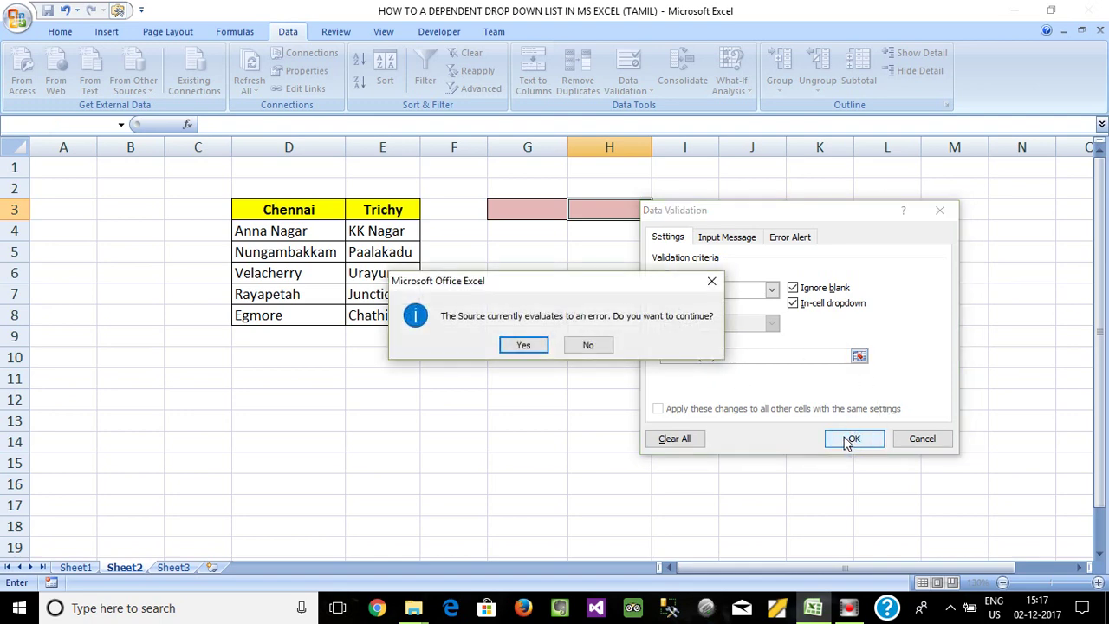
pyautogui.click(534, 346)
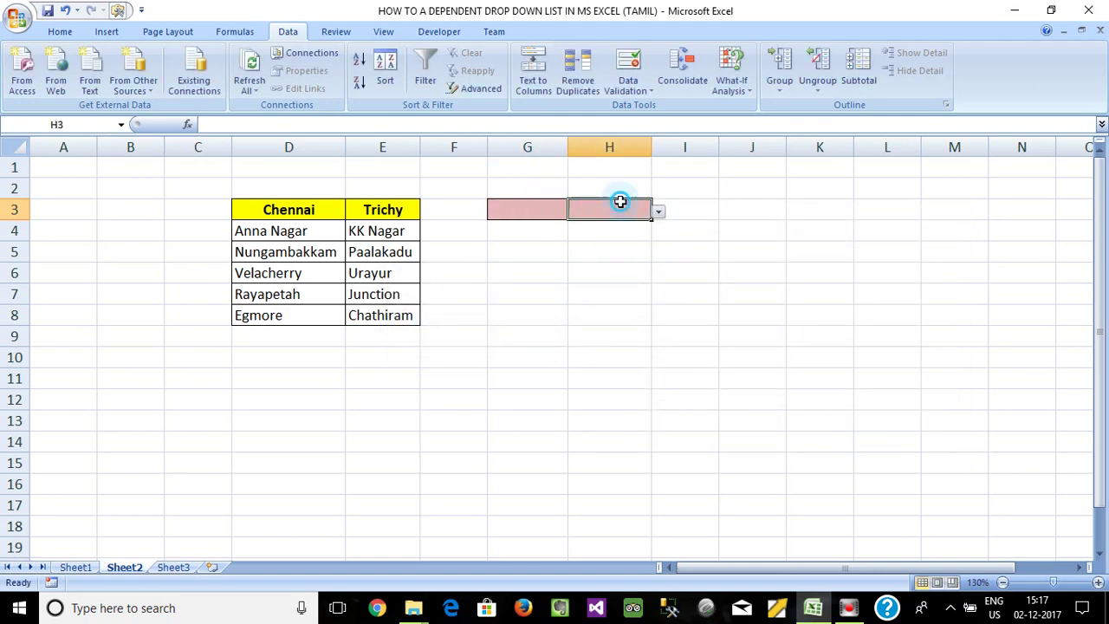
# - Test the dependent list by choosing Chennai in G3 and viewing the areas offered in H3
pyautogui.click(656, 213)
pyautogui.click(528, 213)
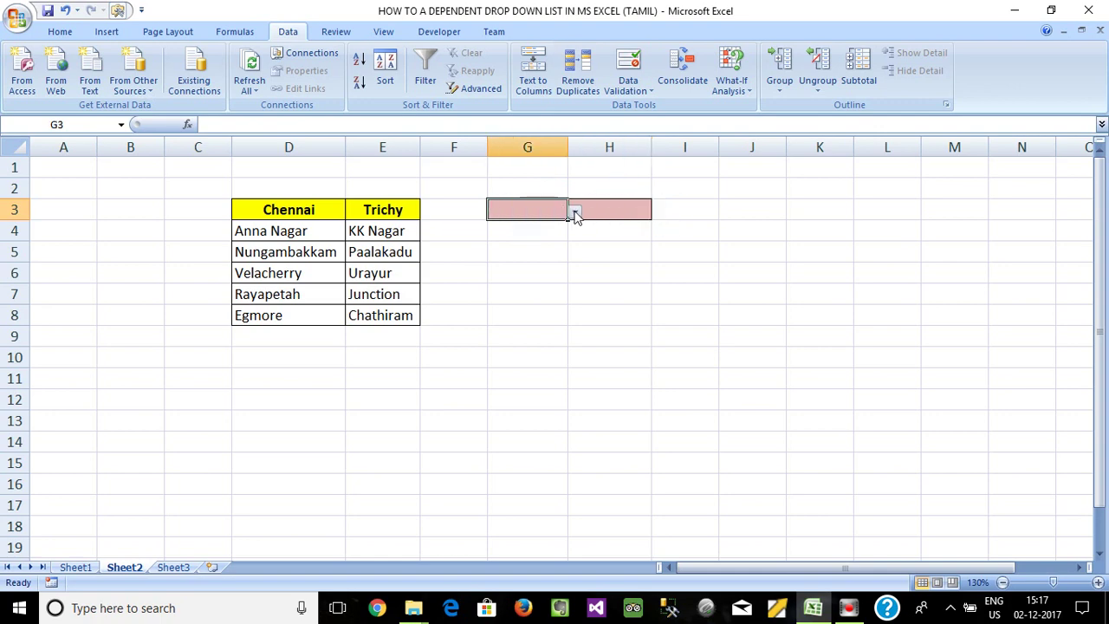
pyautogui.click(574, 212)
pyautogui.click(477, 226)
pyautogui.click(611, 210)
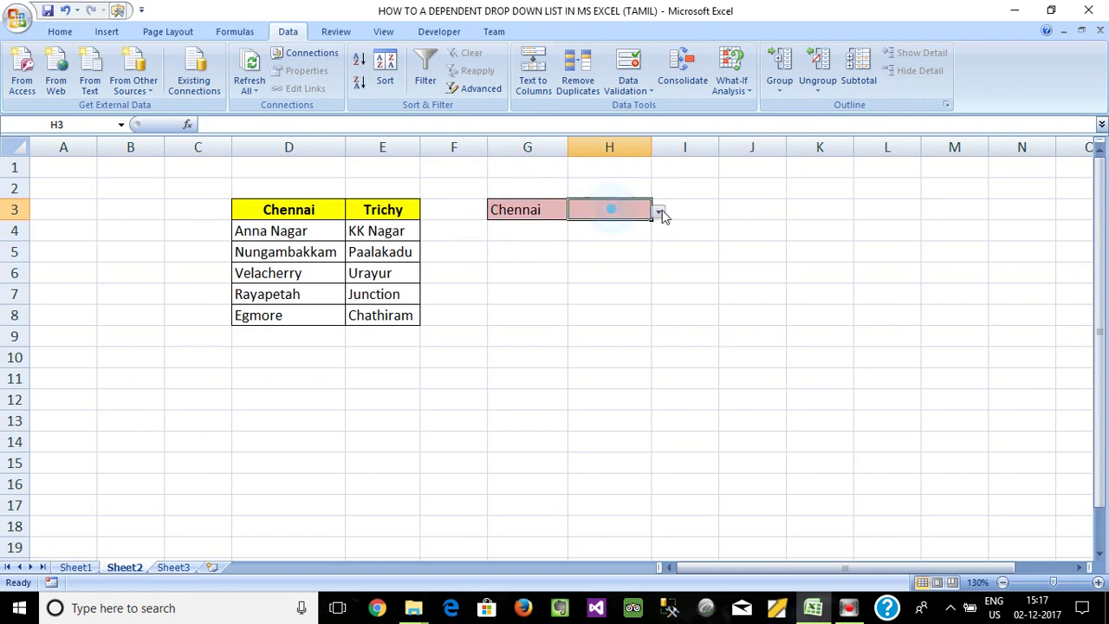
pyautogui.click(658, 214)
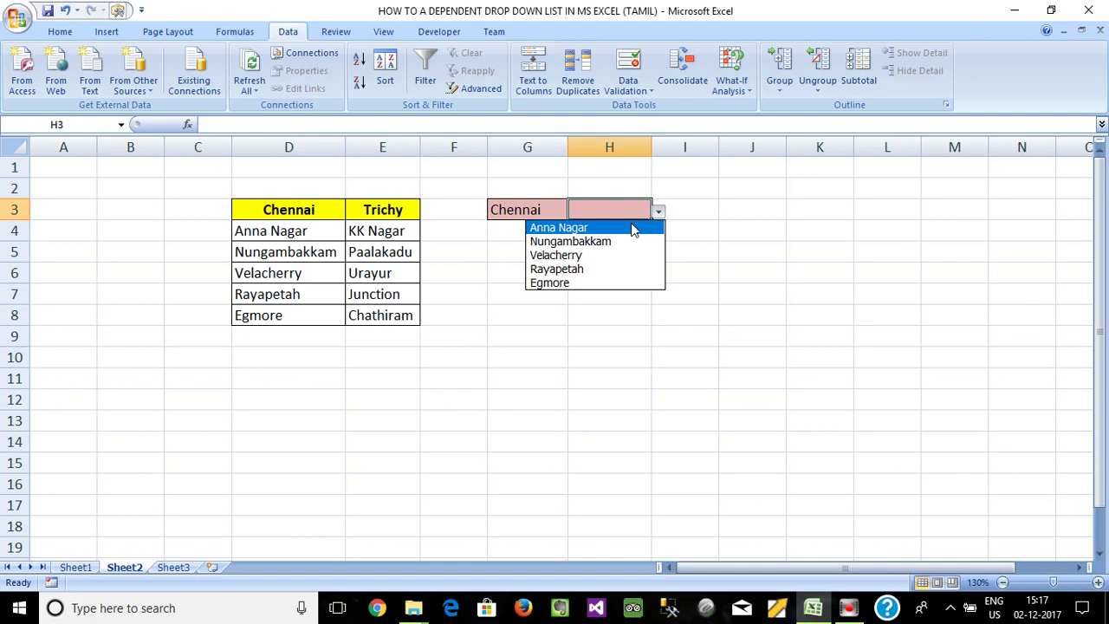
pyautogui.click(535, 211)
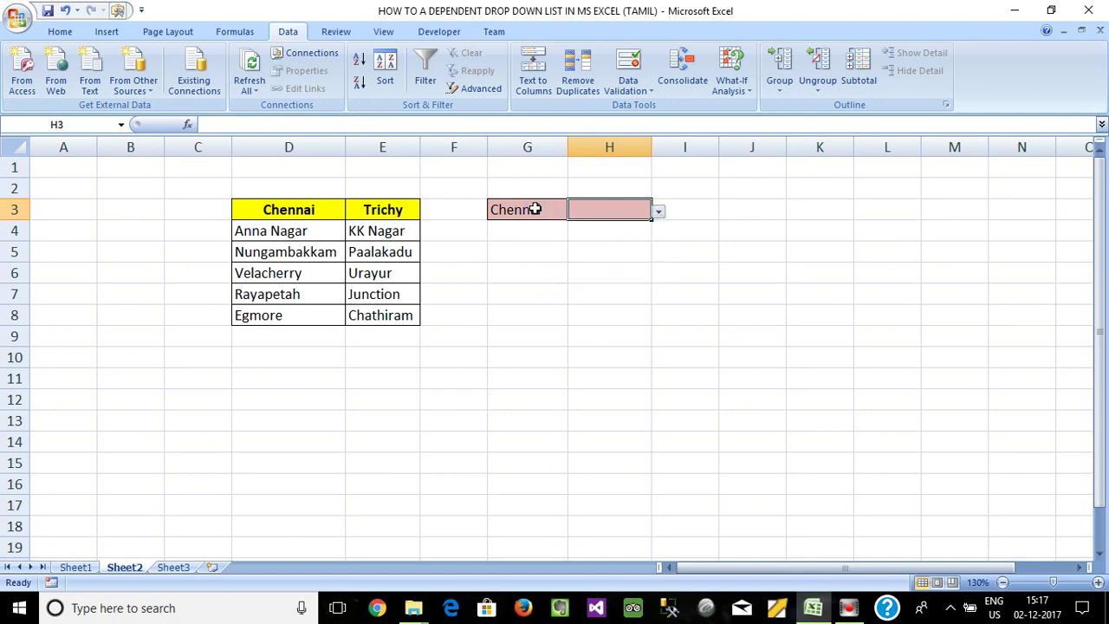
# - Switch G3 to Trichy and view the areas offered in H3
pyautogui.click(546, 212)
pyautogui.click(574, 213)
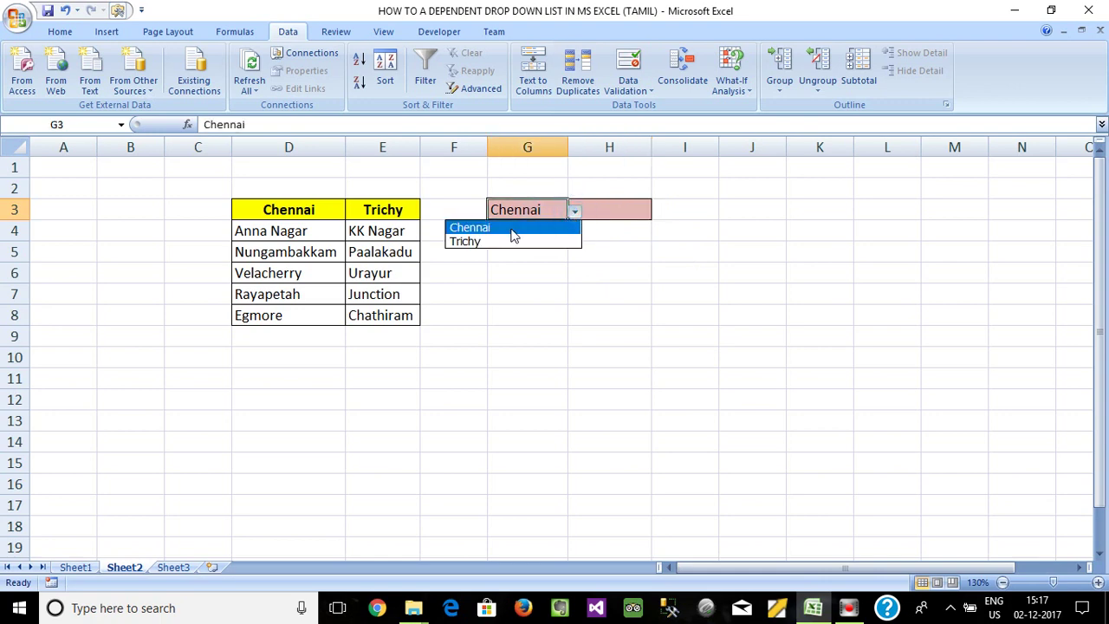
pyautogui.click(485, 243)
pyautogui.click(648, 209)
pyautogui.click(659, 210)
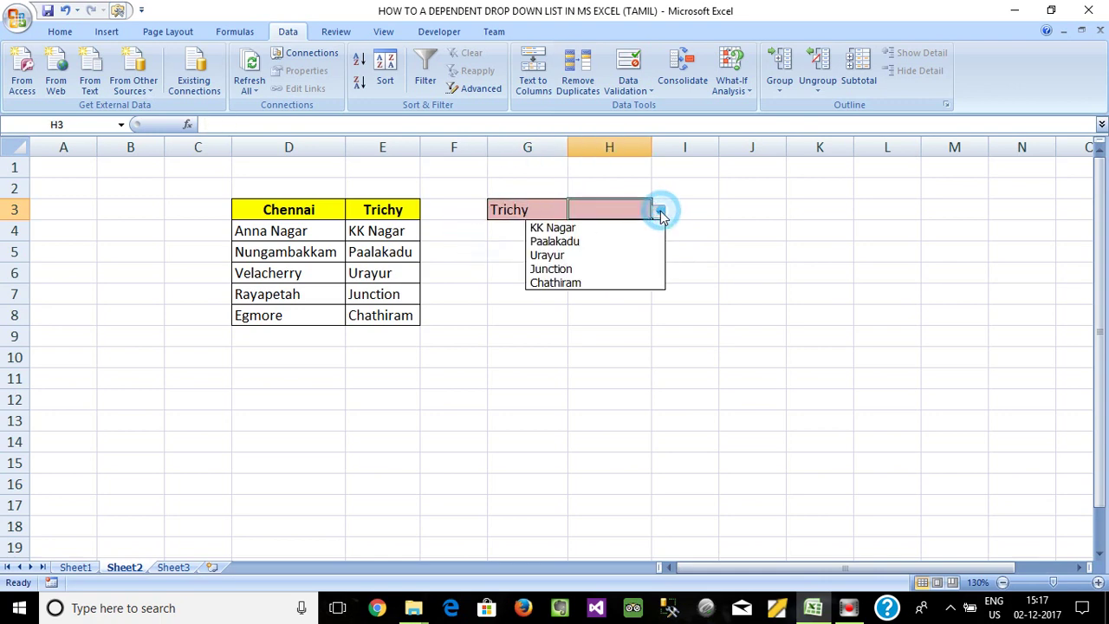
pyautogui.click(528, 213)
# - Set G3 back to Chennai and view the H3 list again
pyautogui.click(530, 213)
pyautogui.click(576, 211)
pyautogui.click(481, 226)
pyautogui.click(635, 213)
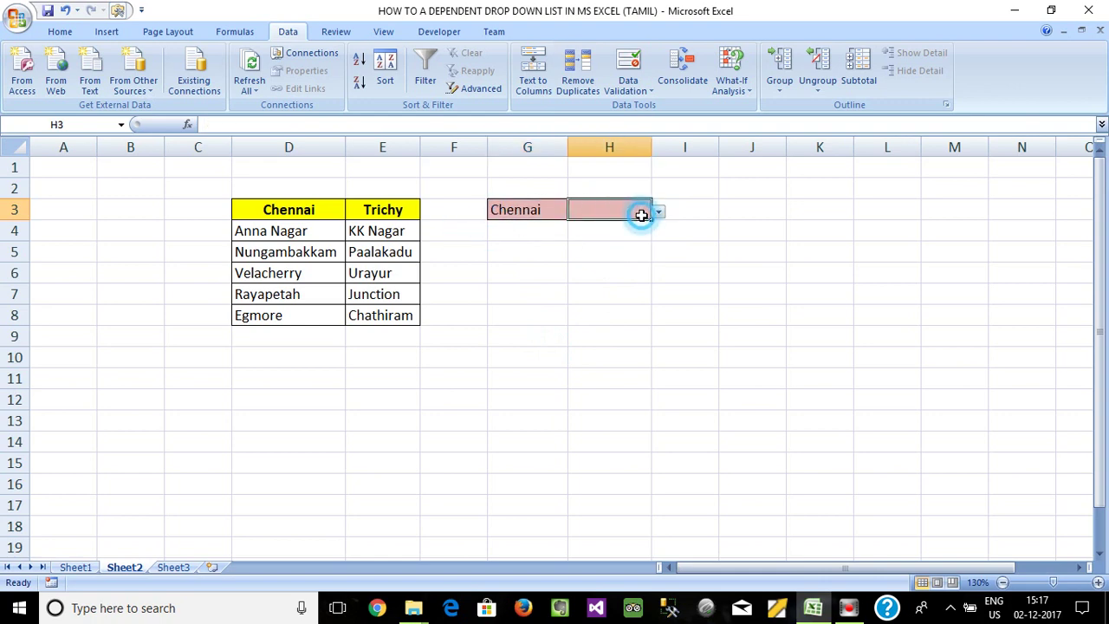
pyautogui.click(659, 211)
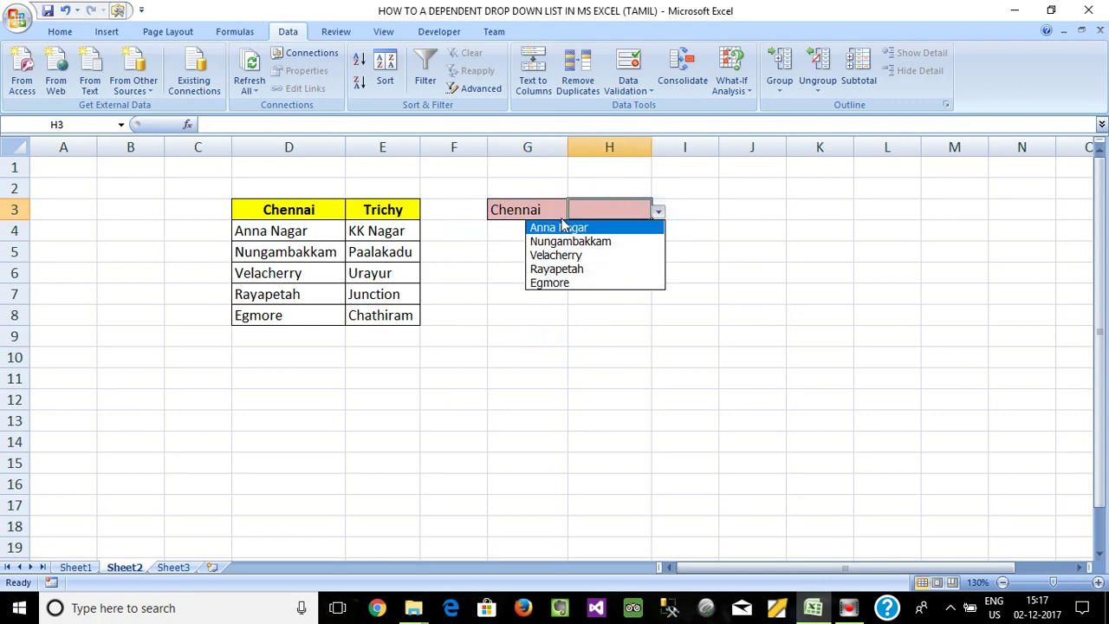
pyautogui.click(576, 315)
# - Clear the city chosen in G3
pyautogui.click(537, 210)
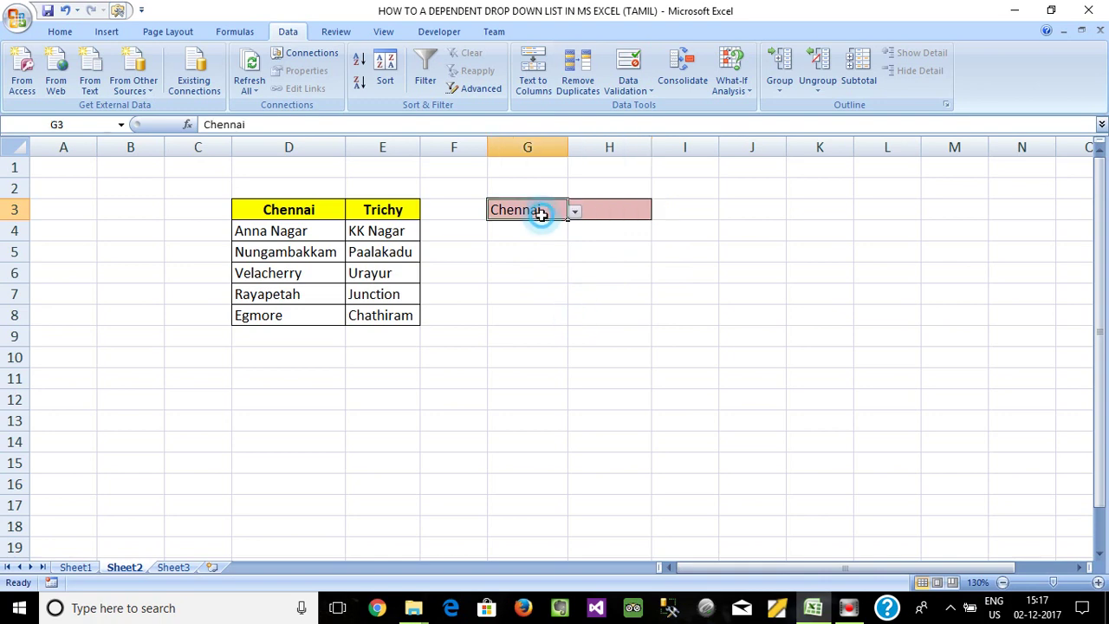
pyautogui.click(745, 226)
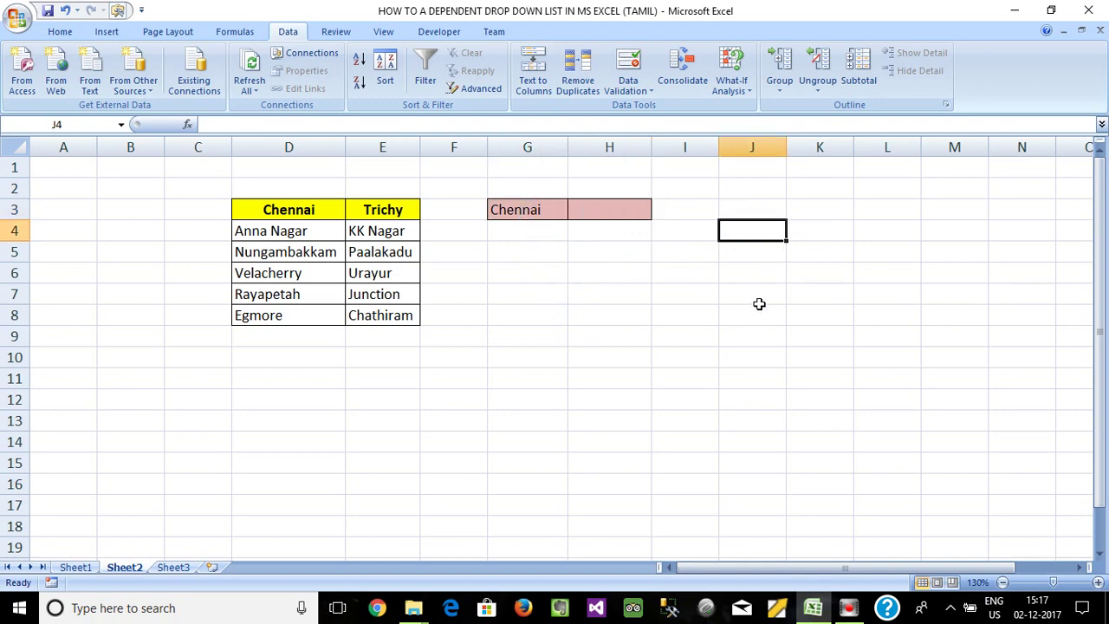
pyautogui.click(772, 265)
pyautogui.click(770, 229)
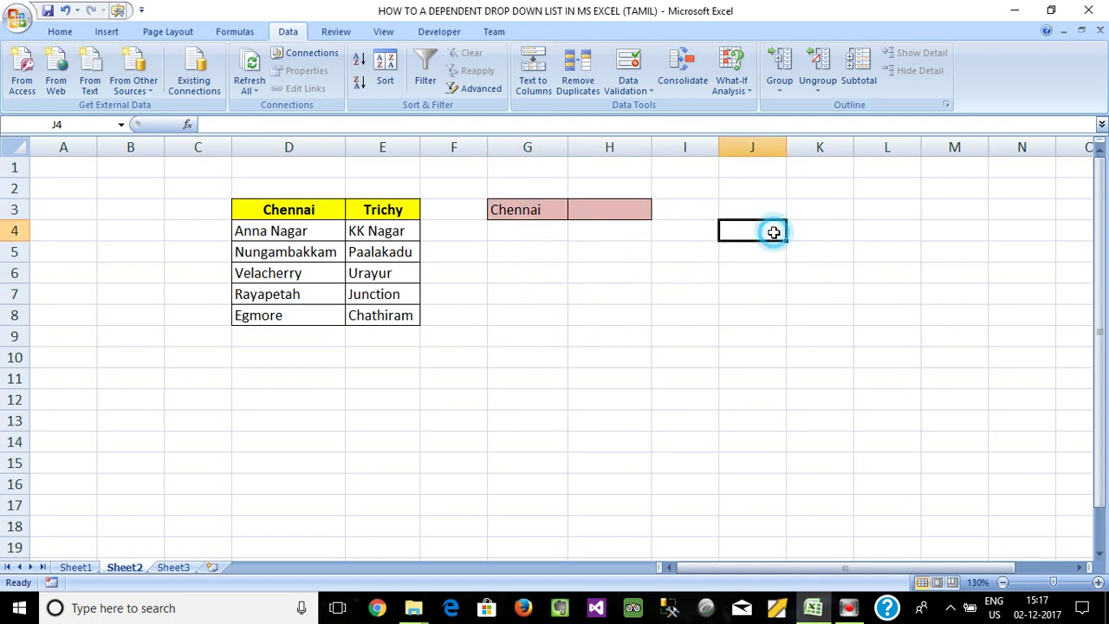
pyautogui.click(514, 209)
pyautogui.press('Delete')
# - Enter the formula =INDIRECT("A1") in cell J4
pyautogui.click(727, 232)
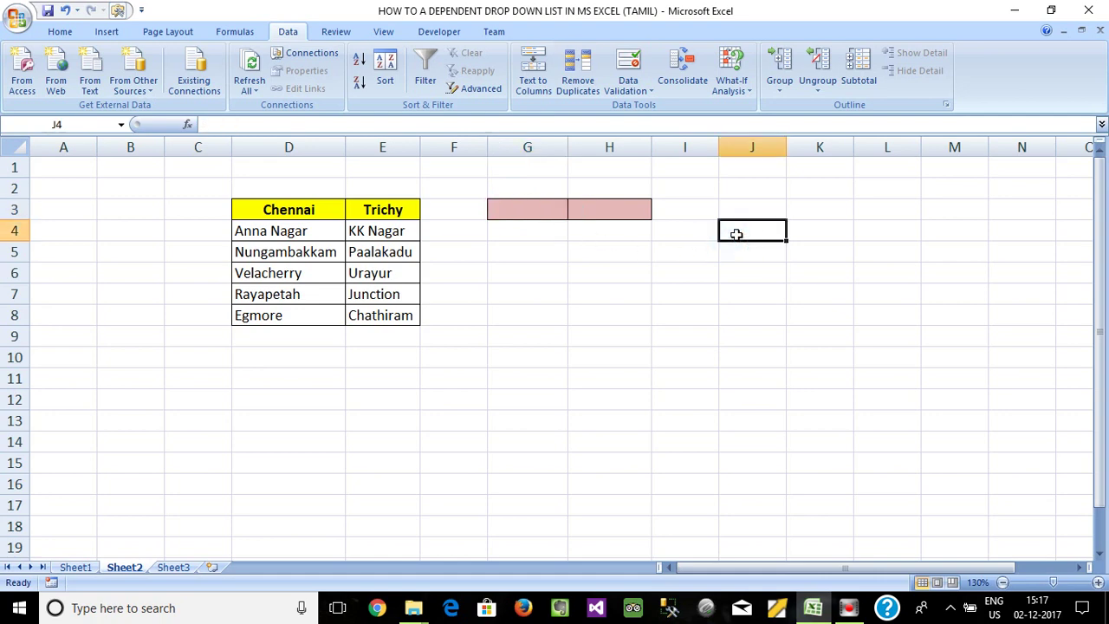
pyautogui.write('=ind')
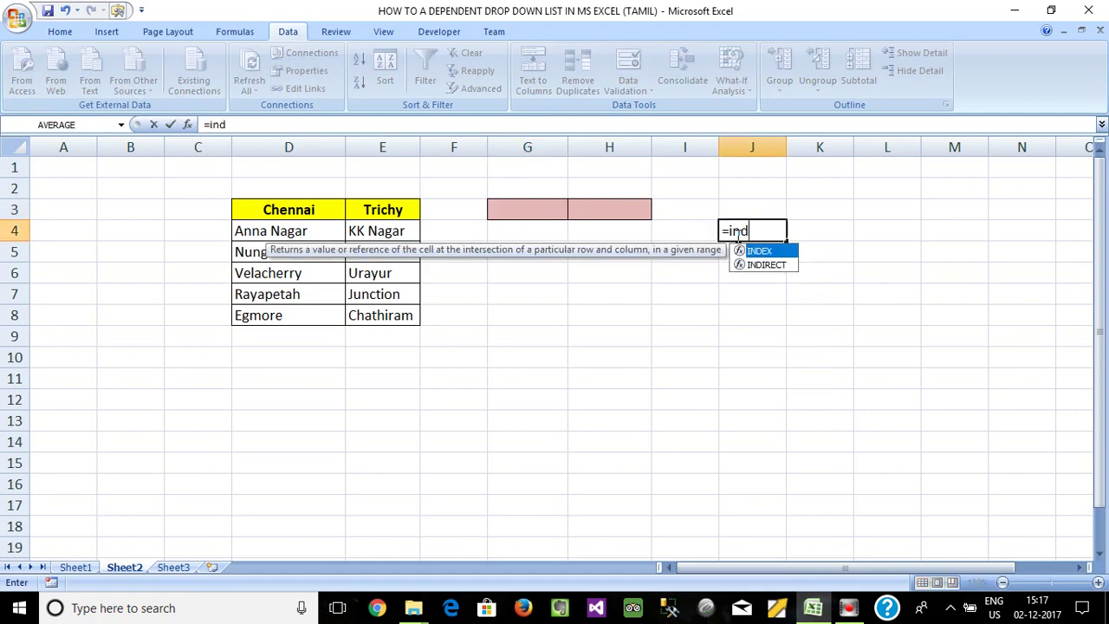
pyautogui.press('Down')
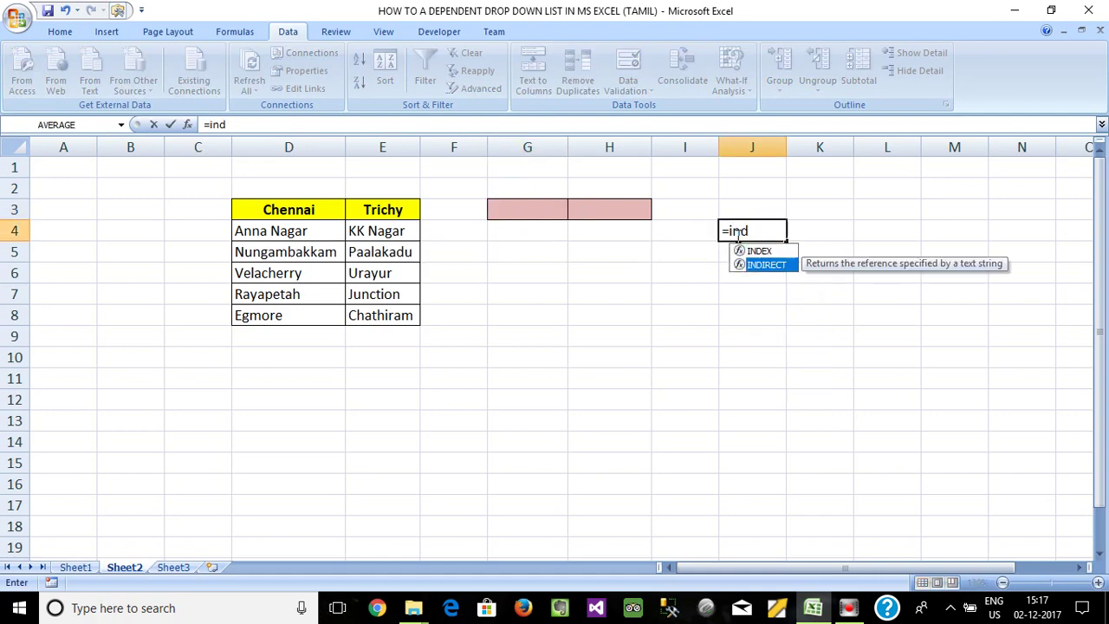
pyautogui.press('Tab')
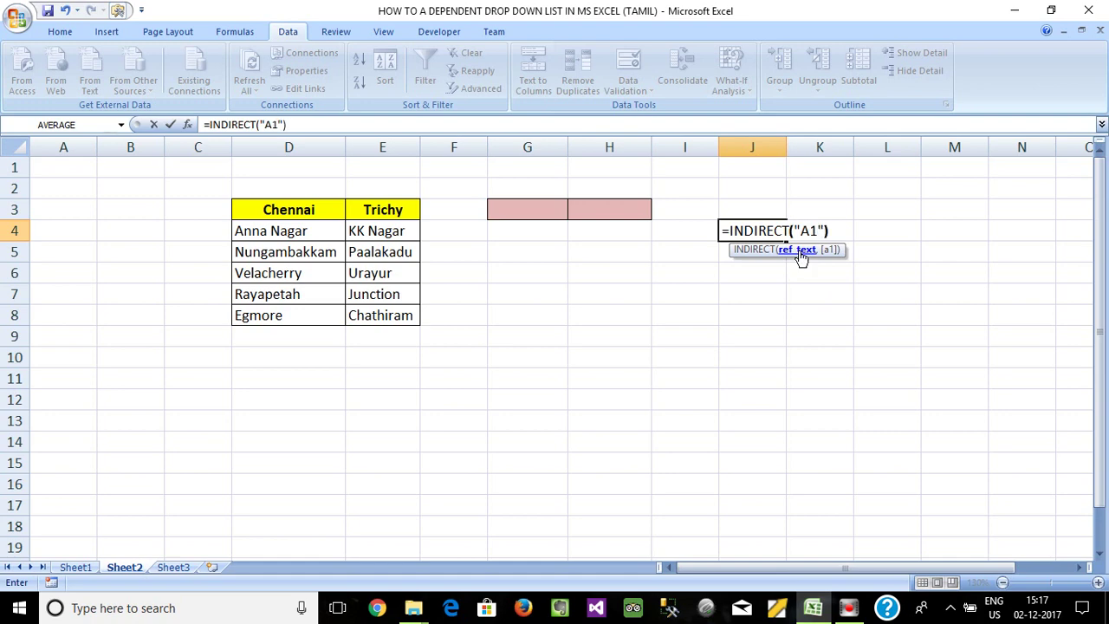
pyautogui.press('Return')
pyautogui.click(752, 228)
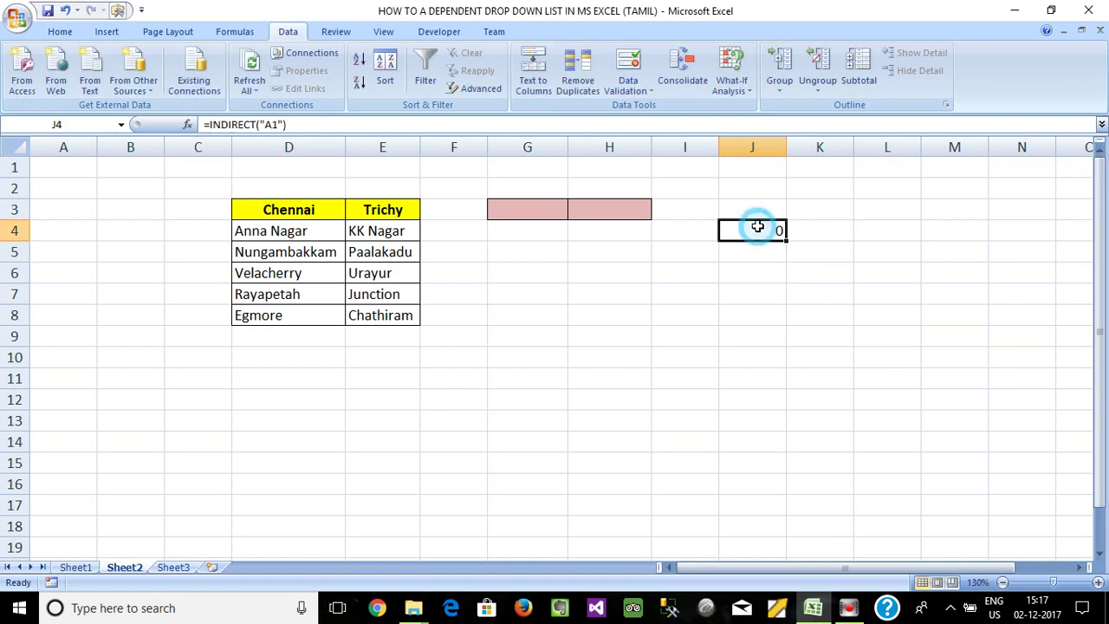
# - Enter 222 in A1 and check what the INDIRECT formula in J4 returns
pyautogui.click(42, 161)
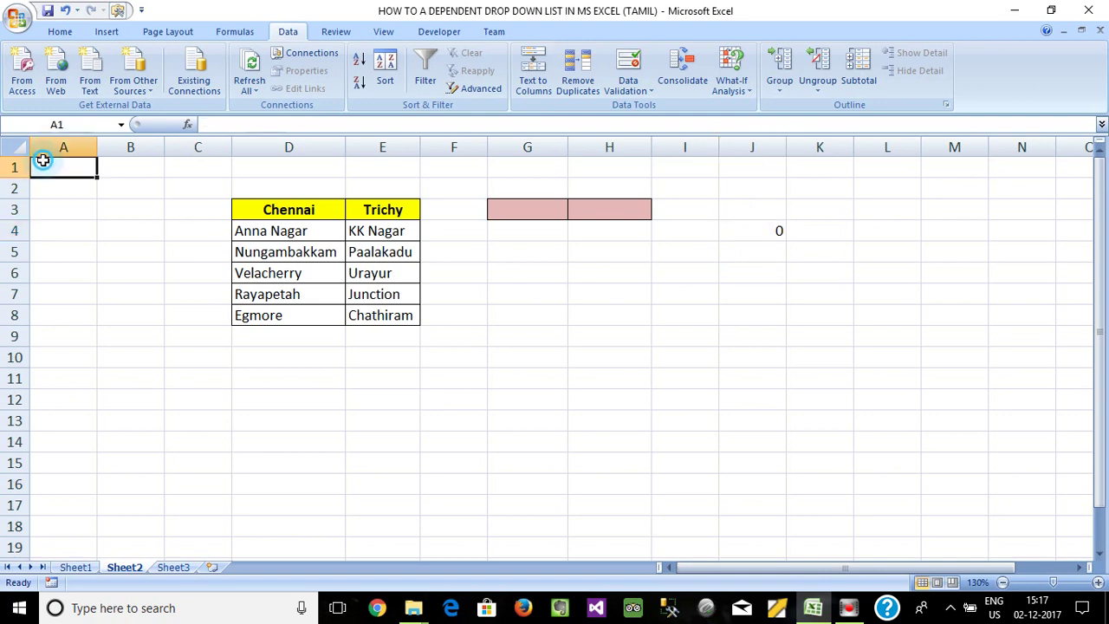
pyautogui.click(742, 234)
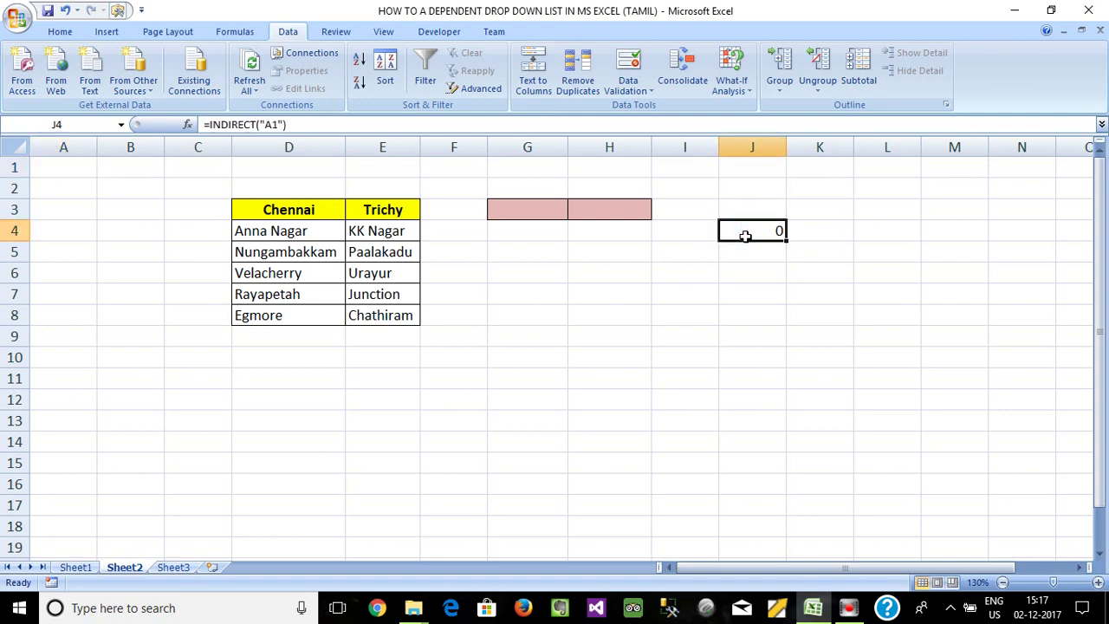
pyautogui.click(91, 162)
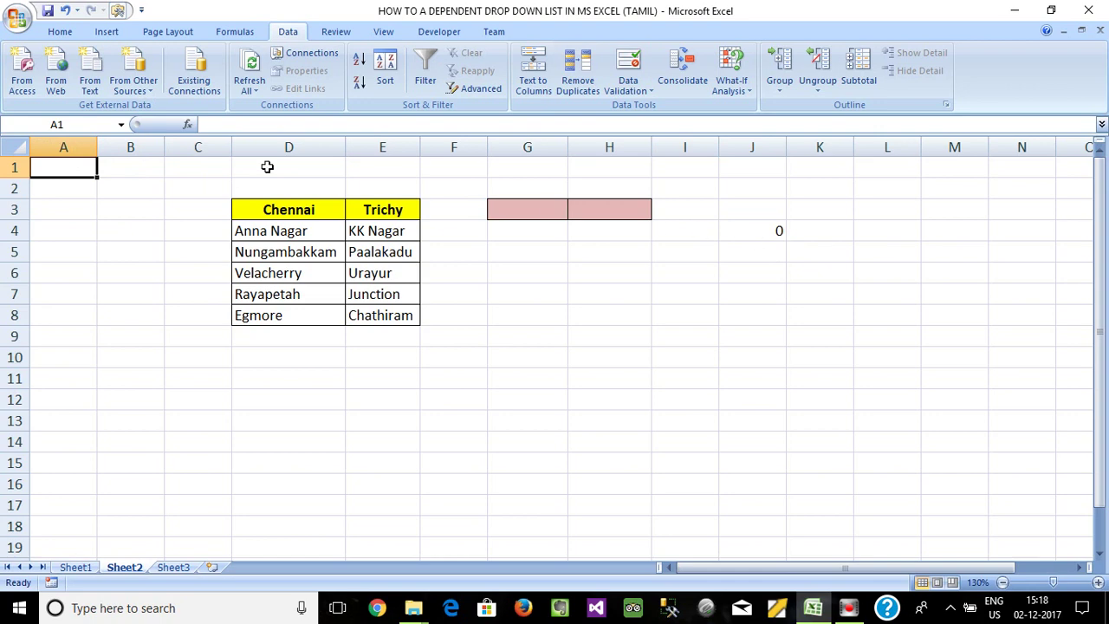
pyautogui.write('222')
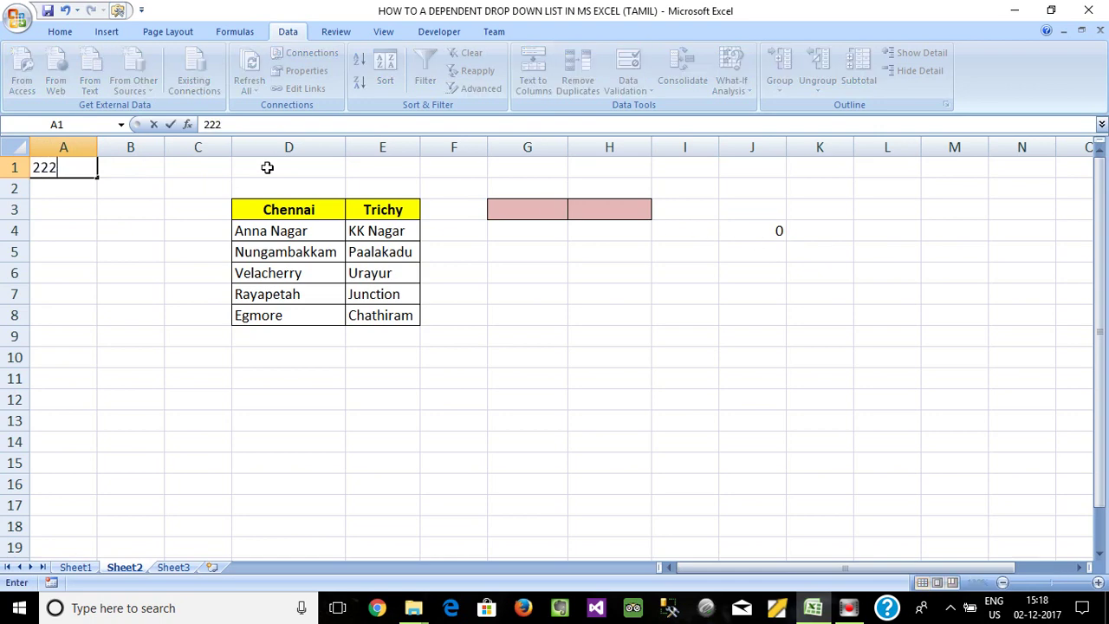
pyautogui.press('Return')
pyautogui.click(766, 227)
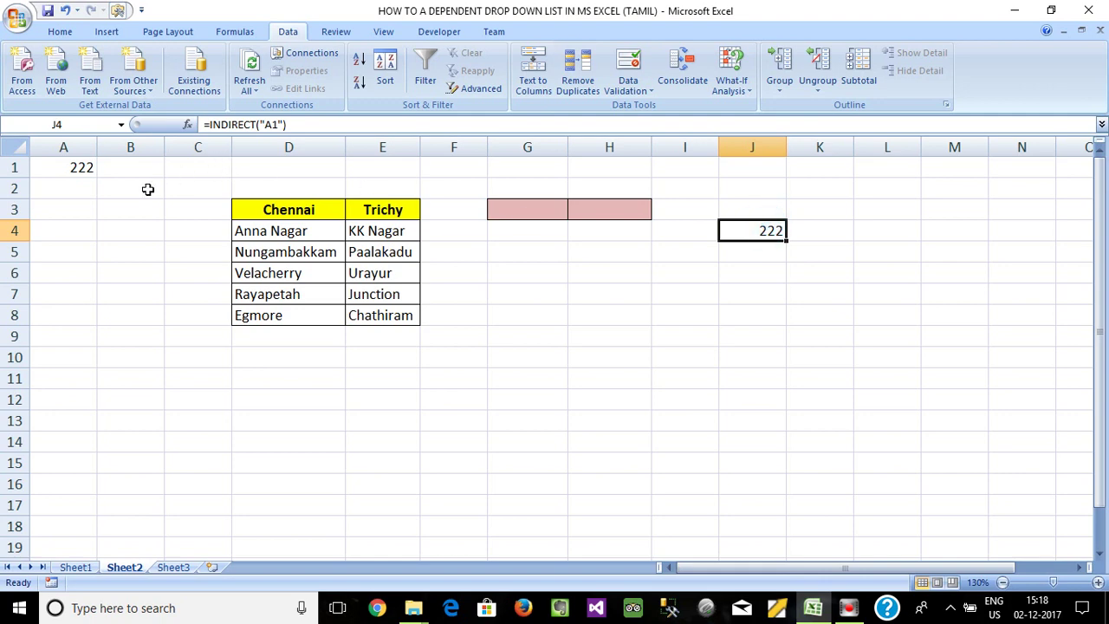
# - Replace the number in A1 with a person's first name and check the result in J4
pyautogui.click(82, 168)
pyautogui.write('Ragu')
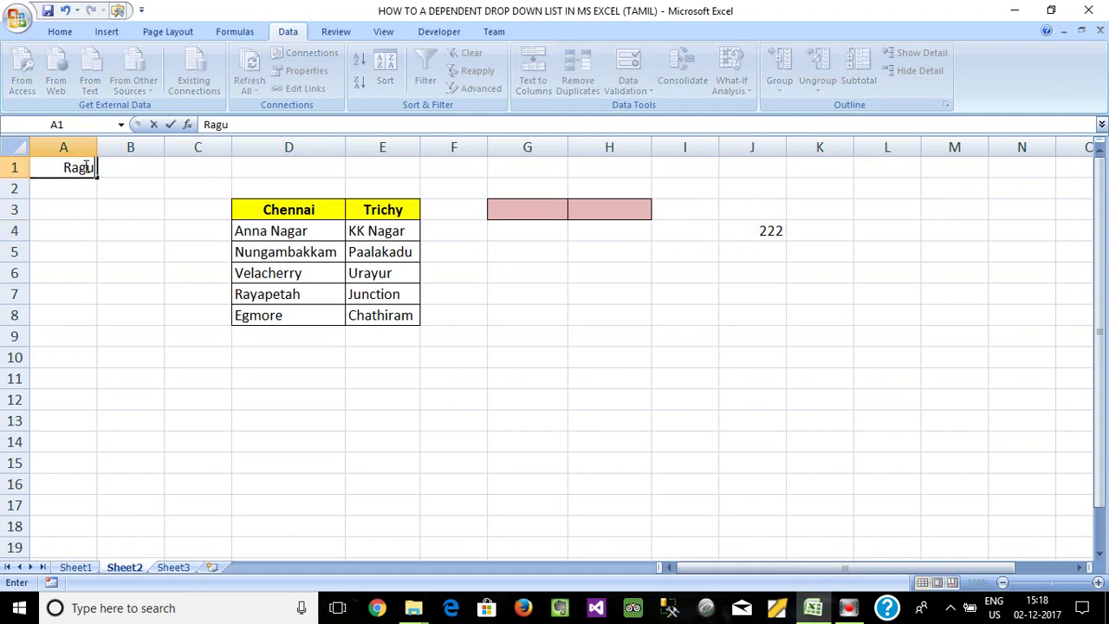
pyautogui.press('Return')
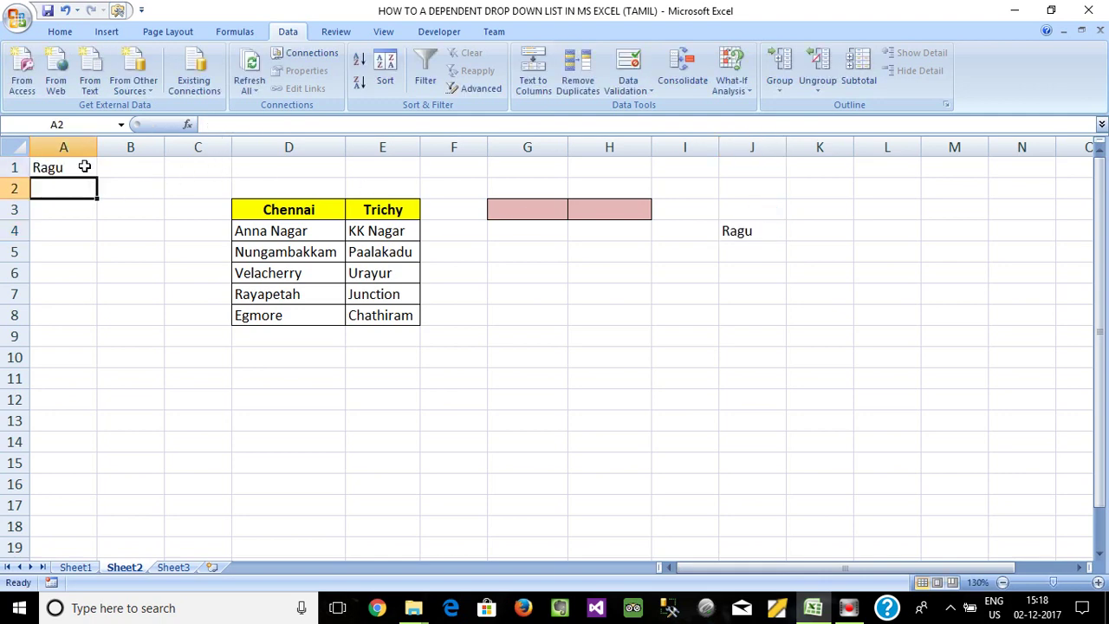
pyautogui.click(750, 235)
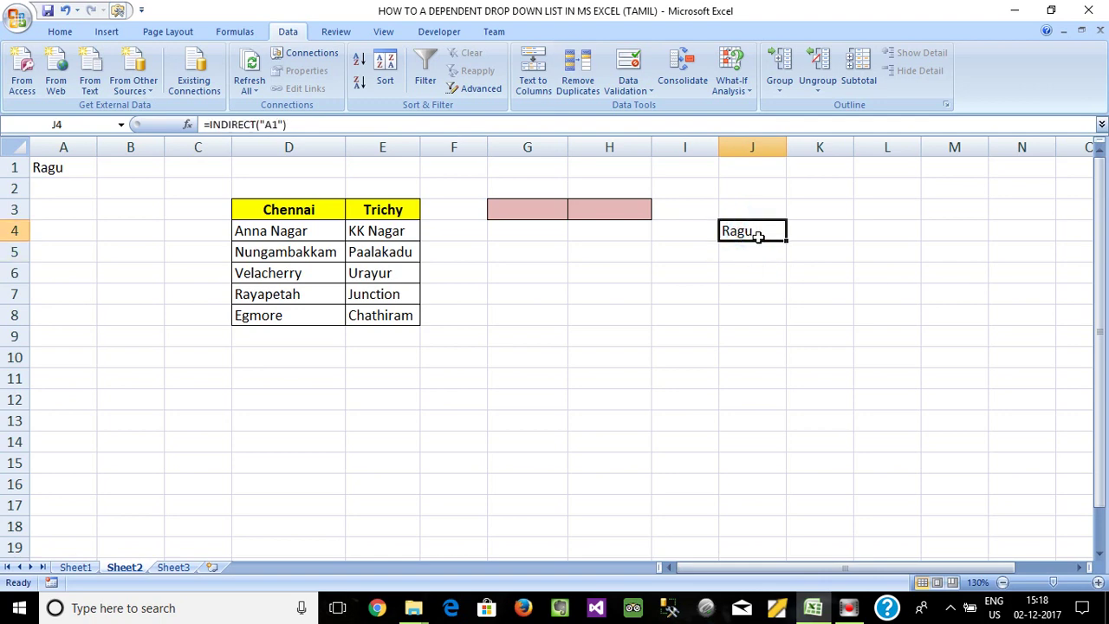
# - Change the formula in J4 to =INDIRECT(G3) by replacing the quoted A1 reference
pyautogui.doubleClick(767, 230)
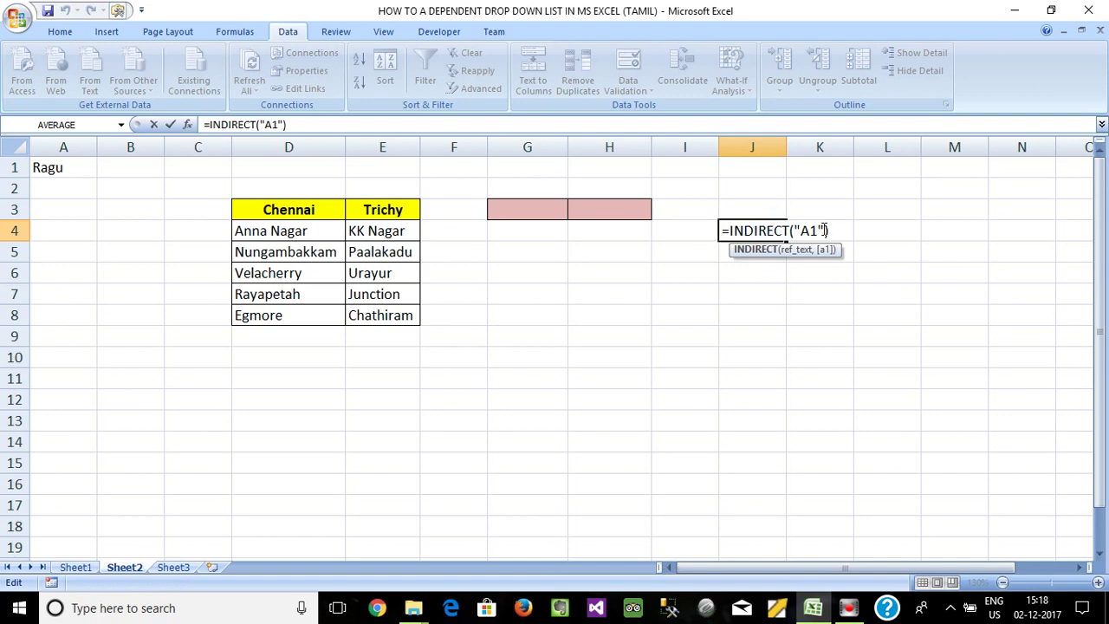
pyautogui.press('BackSpace')
pyautogui.press('BackSpace')
pyautogui.press('BackSpace')
pyautogui.press('BackSpace')
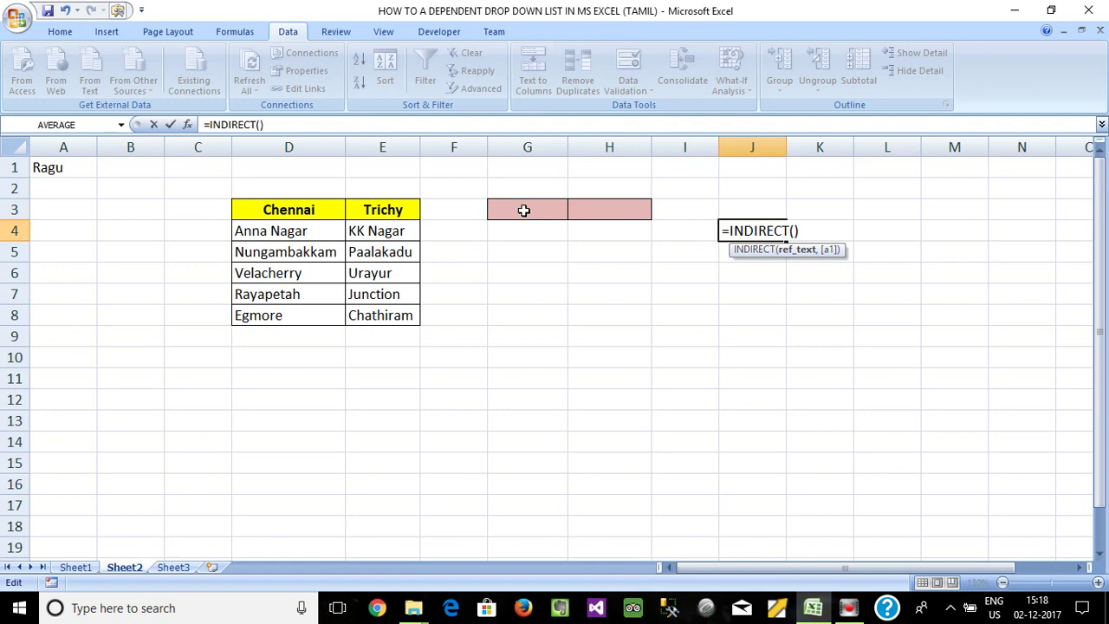
pyautogui.write('G3')
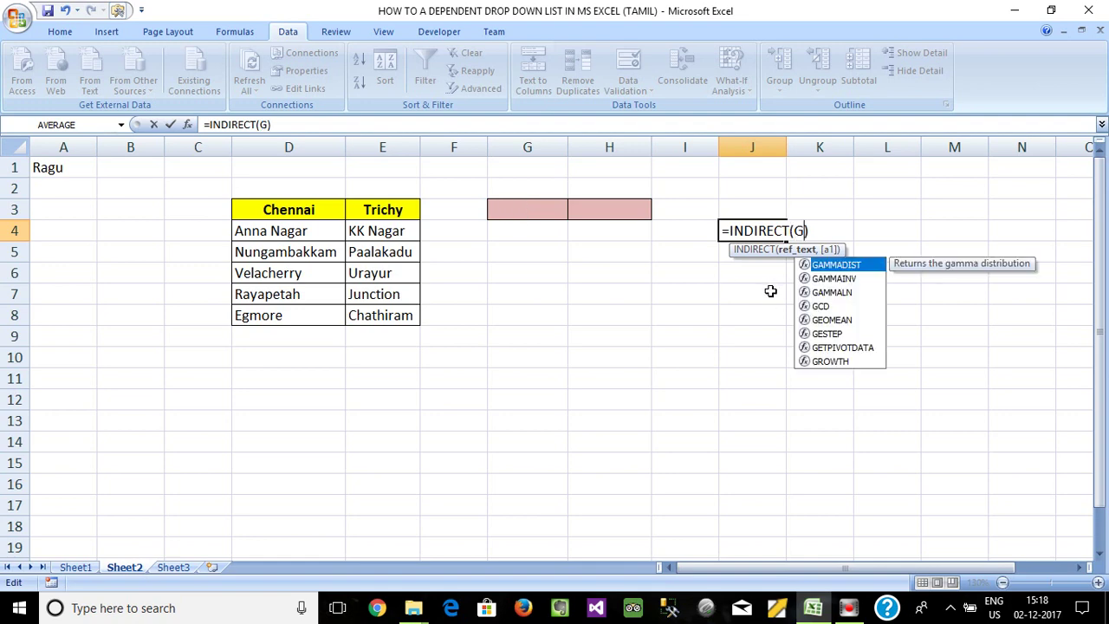
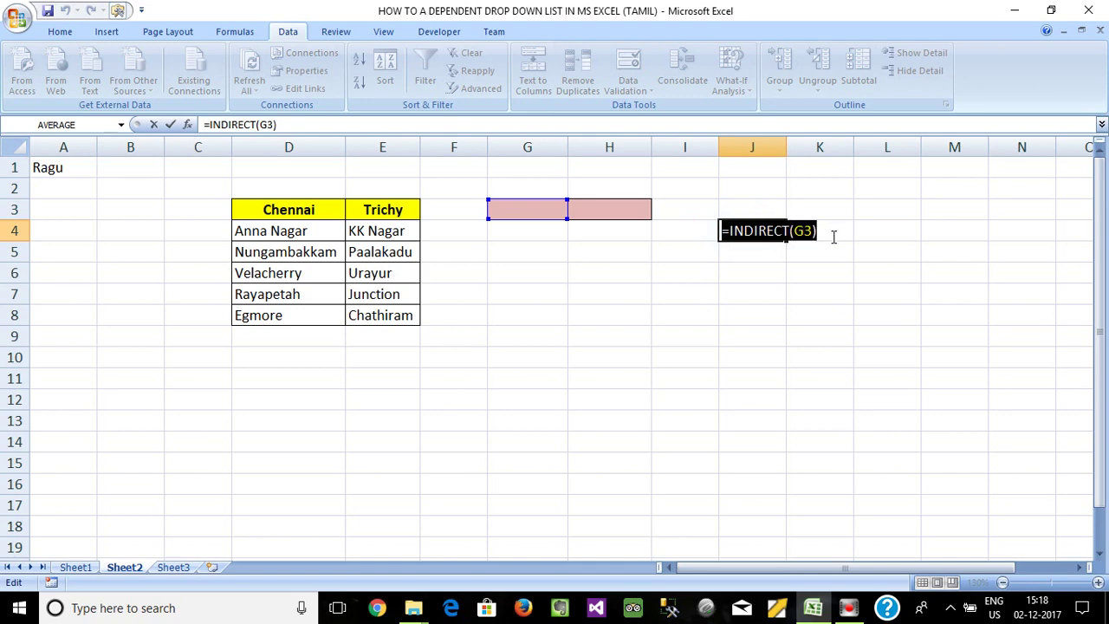
# - Evaluate the J4 formula while G3 is empty and inspect its reference argument, discarding any edits
pyautogui.press('F9')
pyautogui.press('Escape')
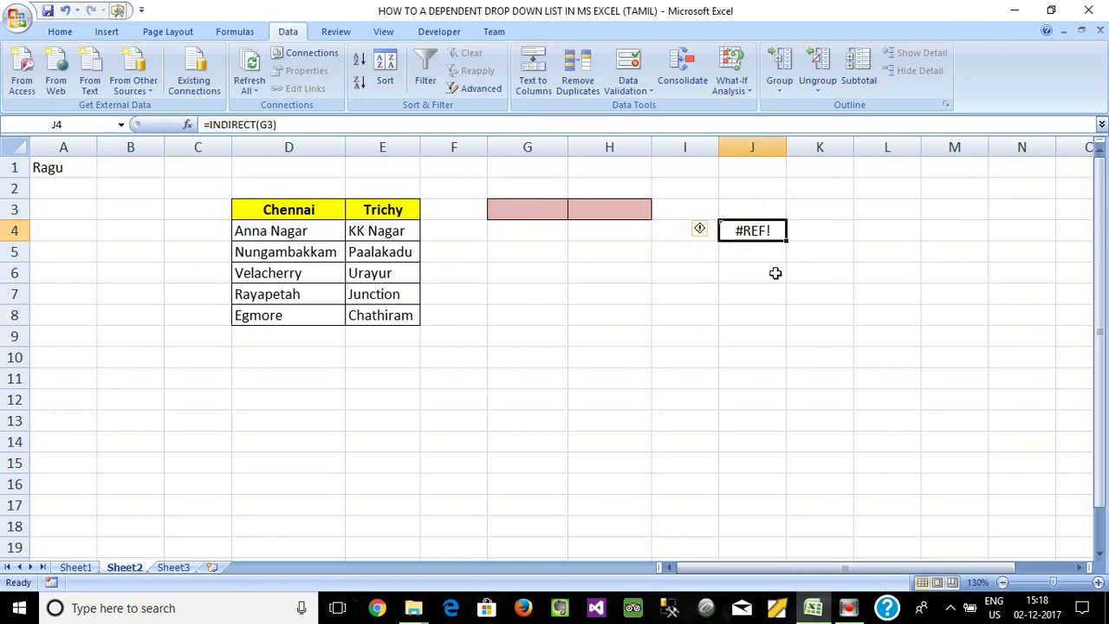
pyautogui.doubleClick(766, 230)
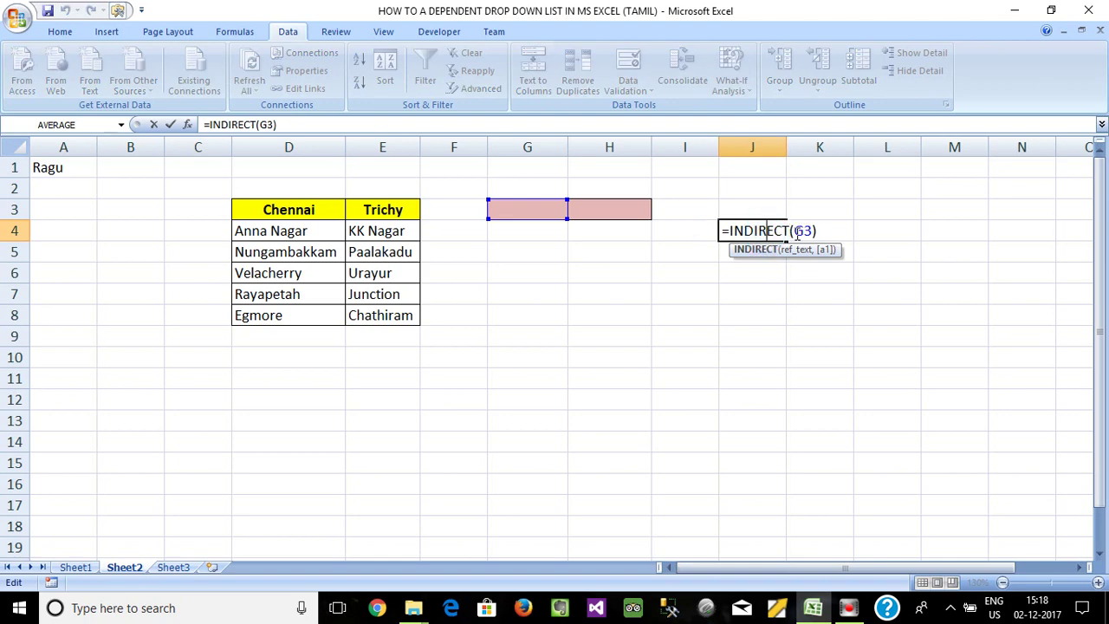
pyautogui.click(795, 230)
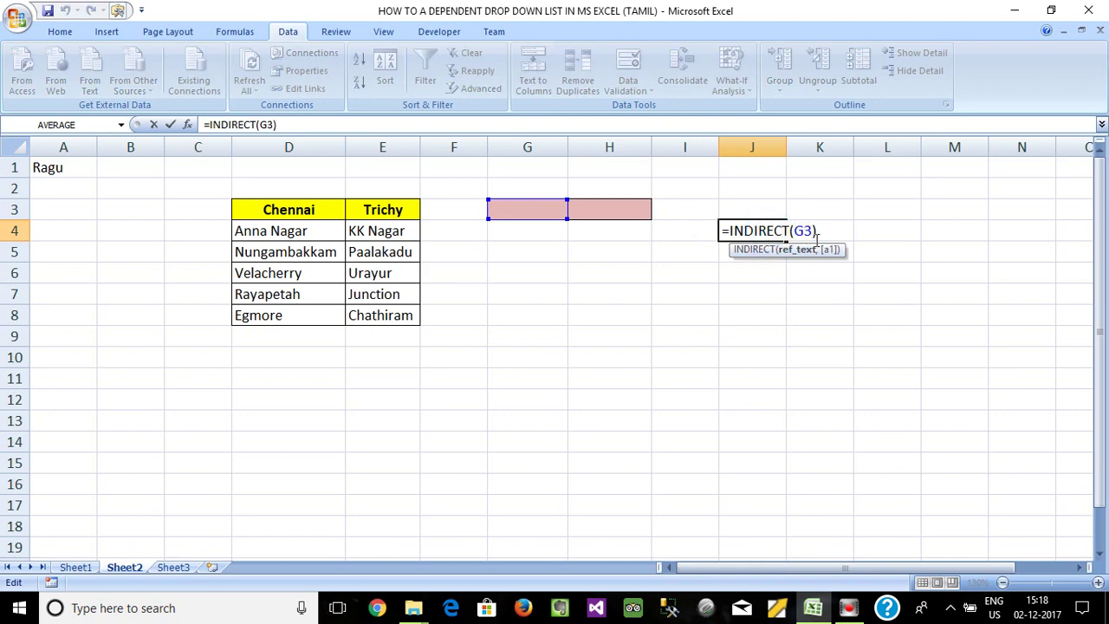
pyautogui.press('Escape')
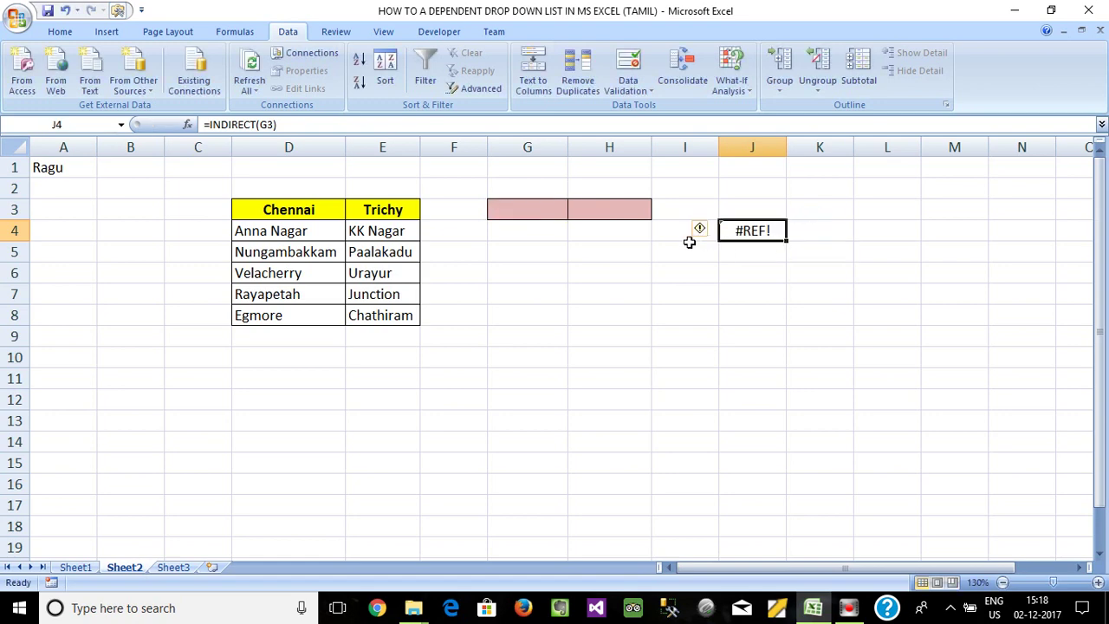
# - Choose Chennai from the G3 list and auto-fit column J to the result in J4
pyautogui.click(527, 213)
pyautogui.click(575, 212)
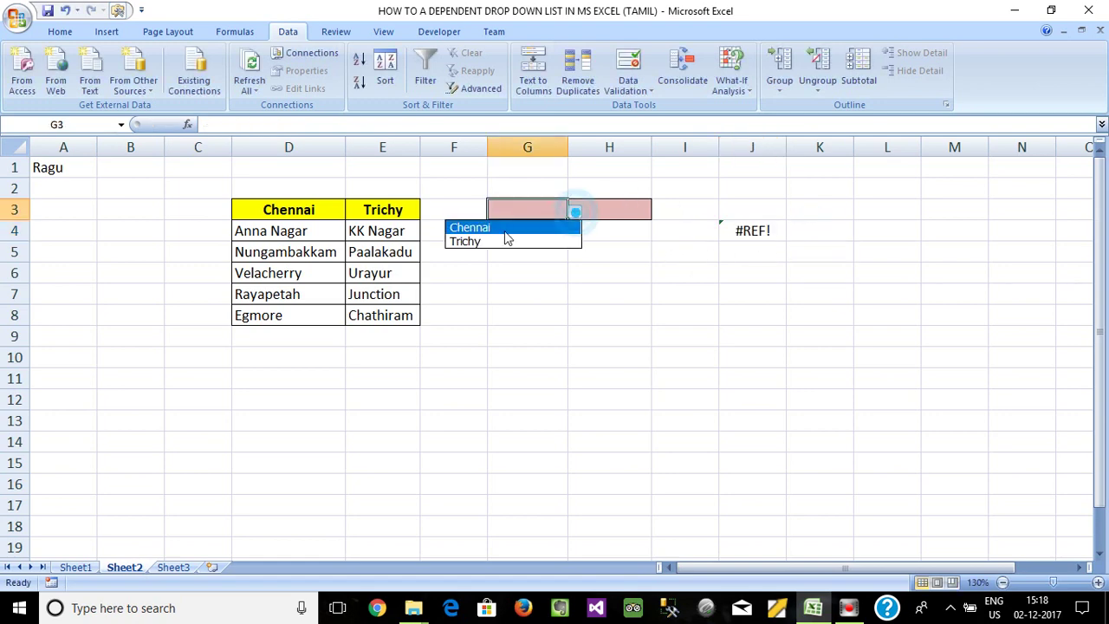
pyautogui.click(486, 230)
pyautogui.click(728, 231)
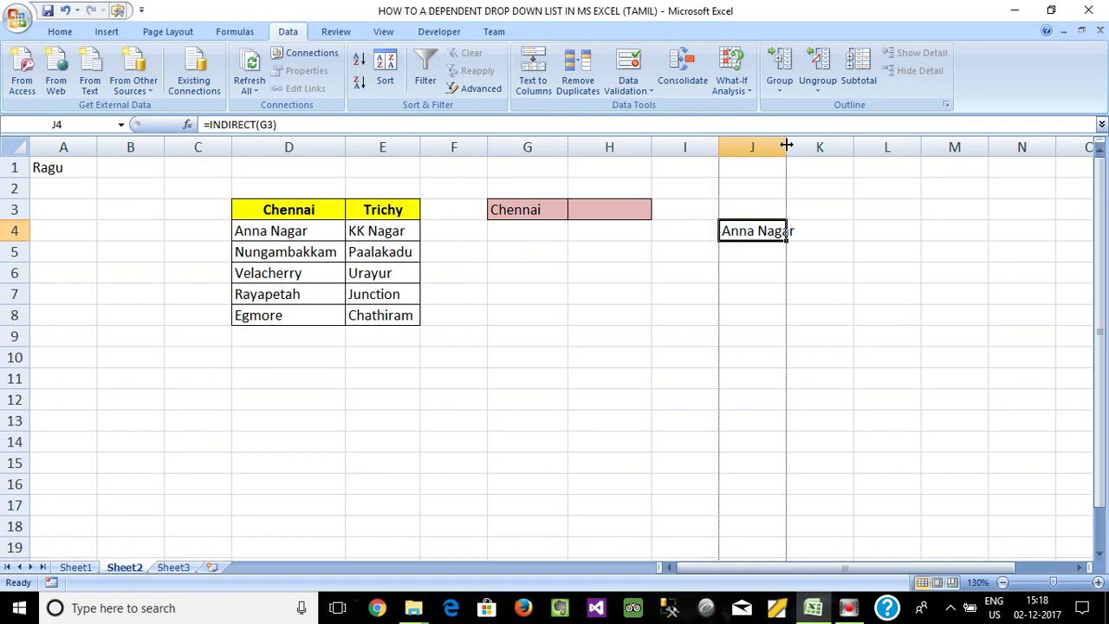
pyautogui.doubleClick(785, 146)
# - Compare the INDIRECT formula in J4 with the city chosen in G3
pyautogui.doubleClick(774, 231)
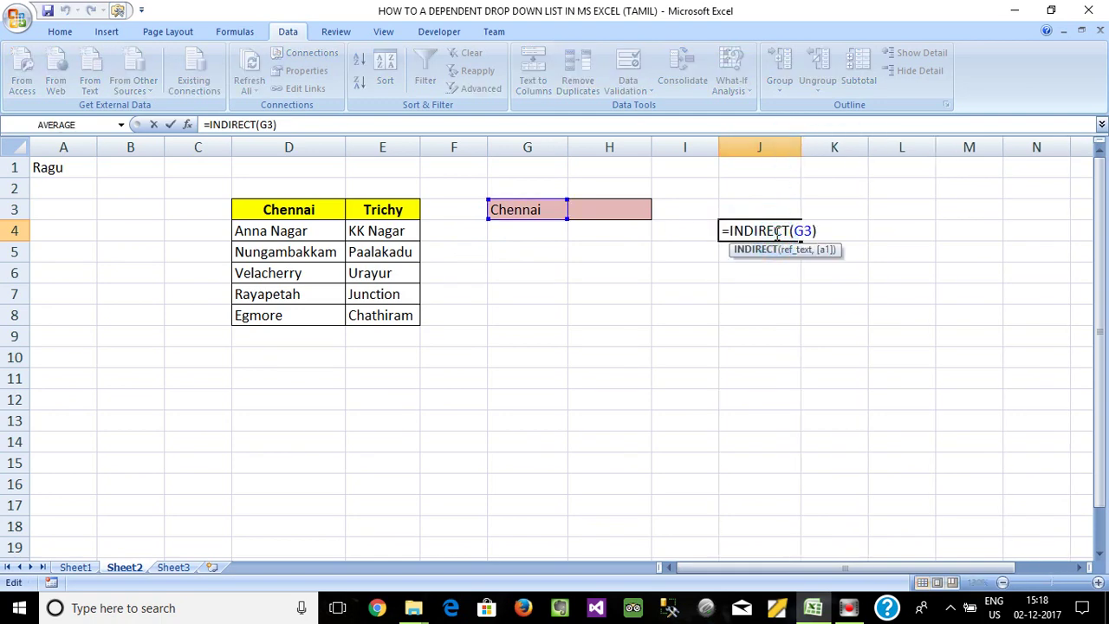
pyautogui.press('Escape')
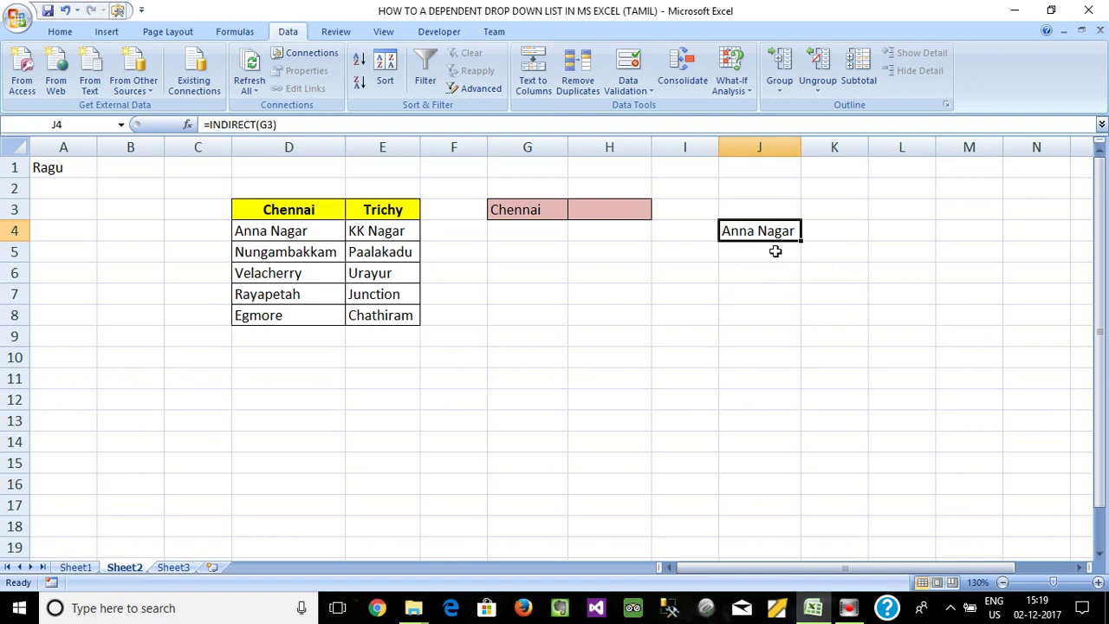
pyautogui.click(588, 216)
pyautogui.click(784, 239)
pyautogui.click(535, 213)
pyautogui.click(754, 232)
pyautogui.click(525, 211)
# - Evaluate the entire J4 formula in place to inspect the values behind it, and cancel the edit
pyautogui.doubleClick(728, 230)
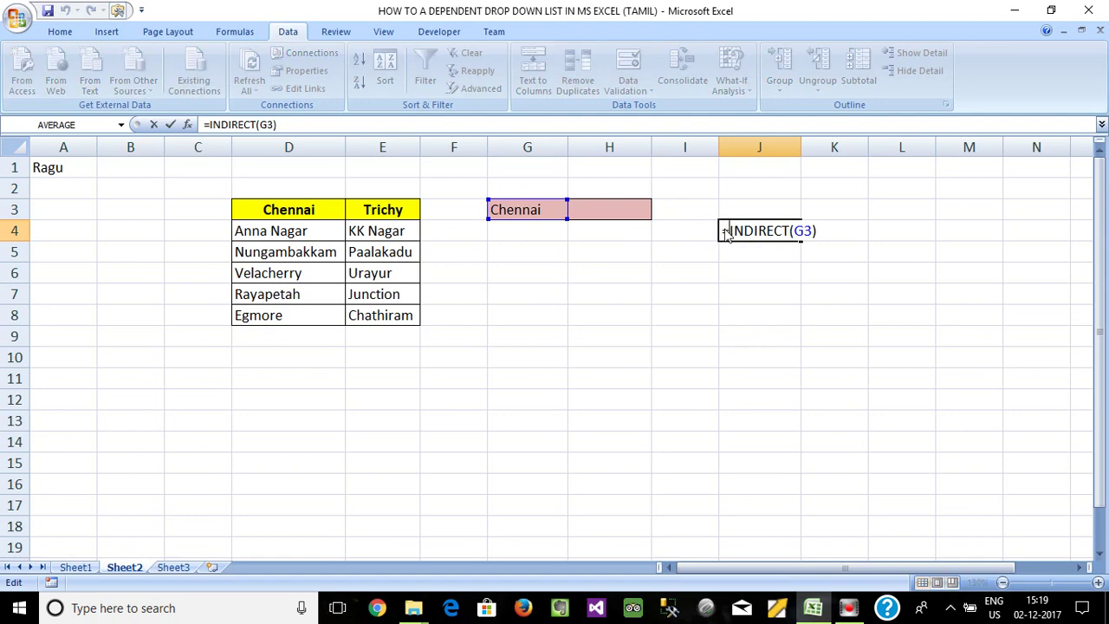
pyautogui.moveTo(721, 230); pyautogui.dragTo(832, 234)
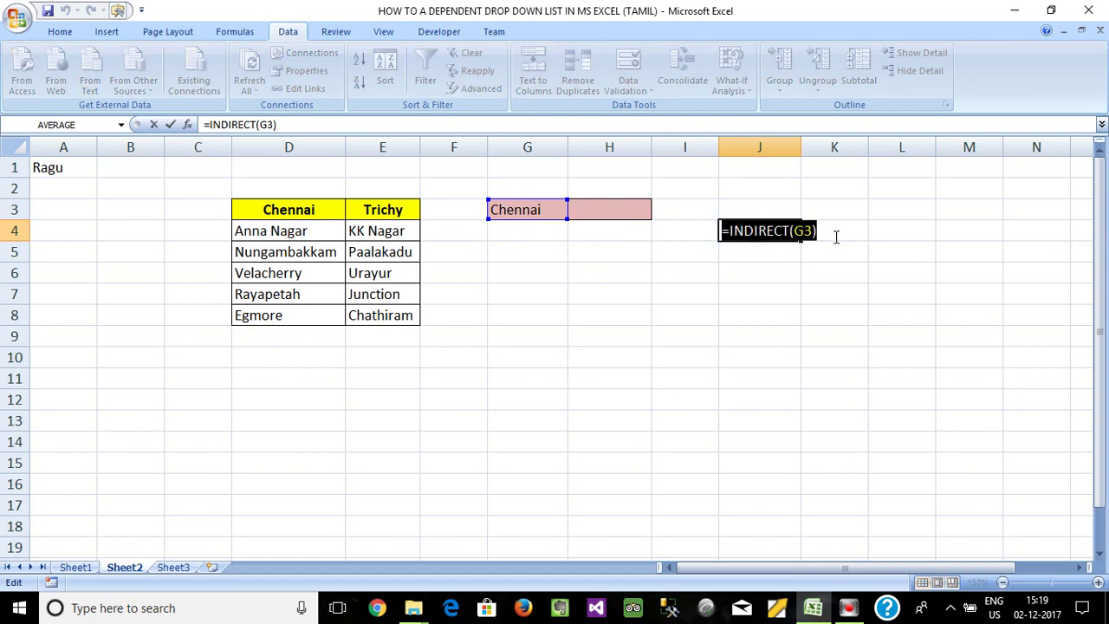
pyautogui.press('F9')
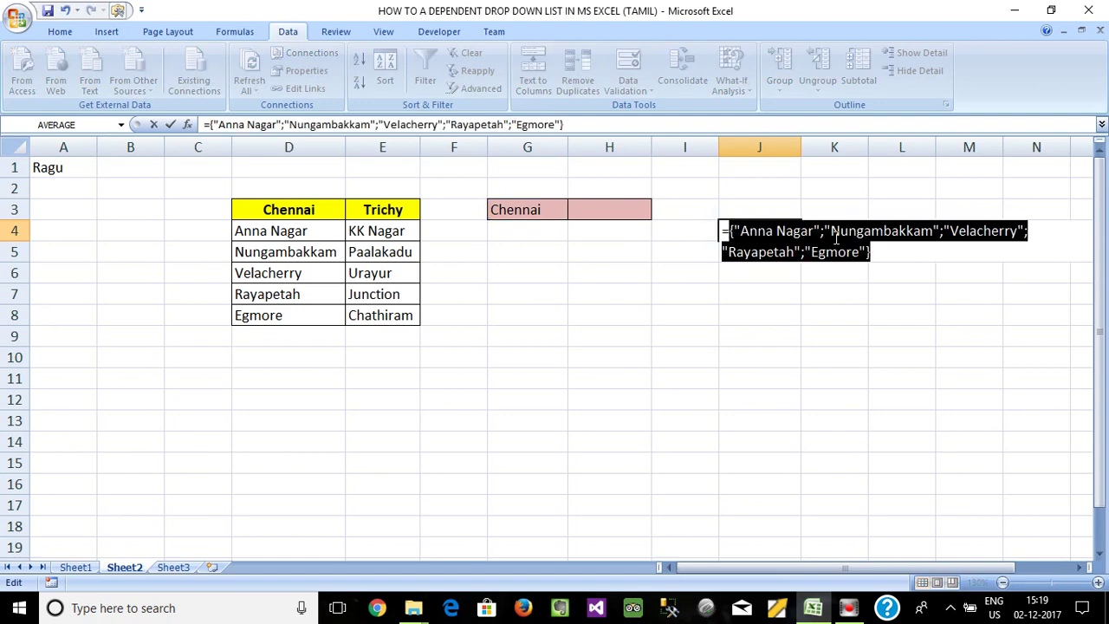
pyautogui.press('Escape')
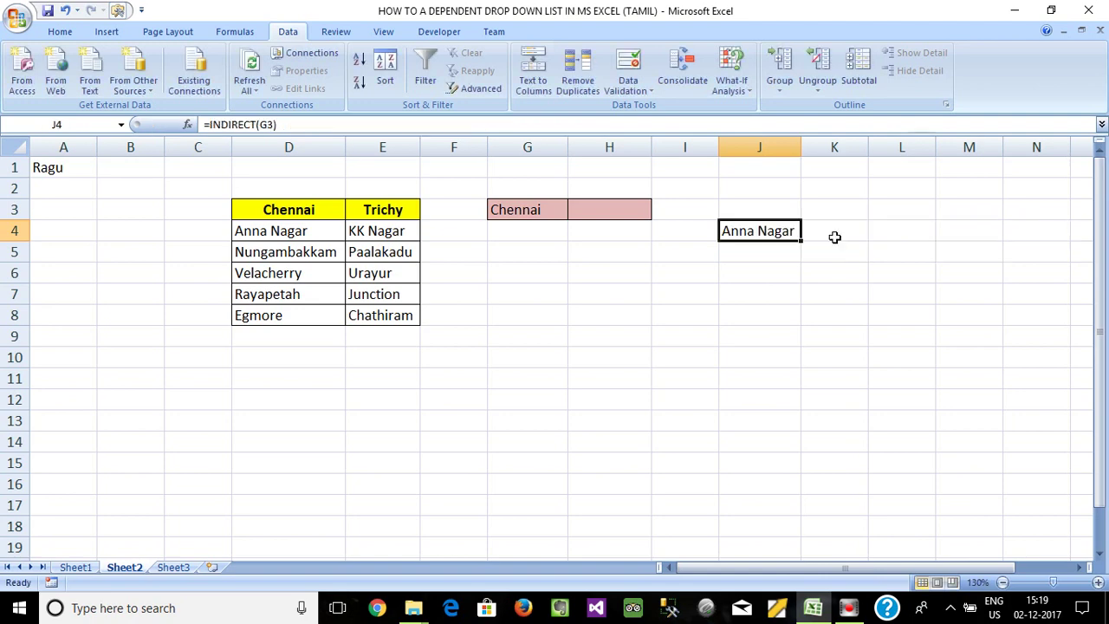
# - Reopen the J4 formula, evaluate it once more for Chennai, and discard the evaluated array
pyautogui.click(752, 292)
pyautogui.click(733, 232)
pyautogui.doubleClick(743, 230)
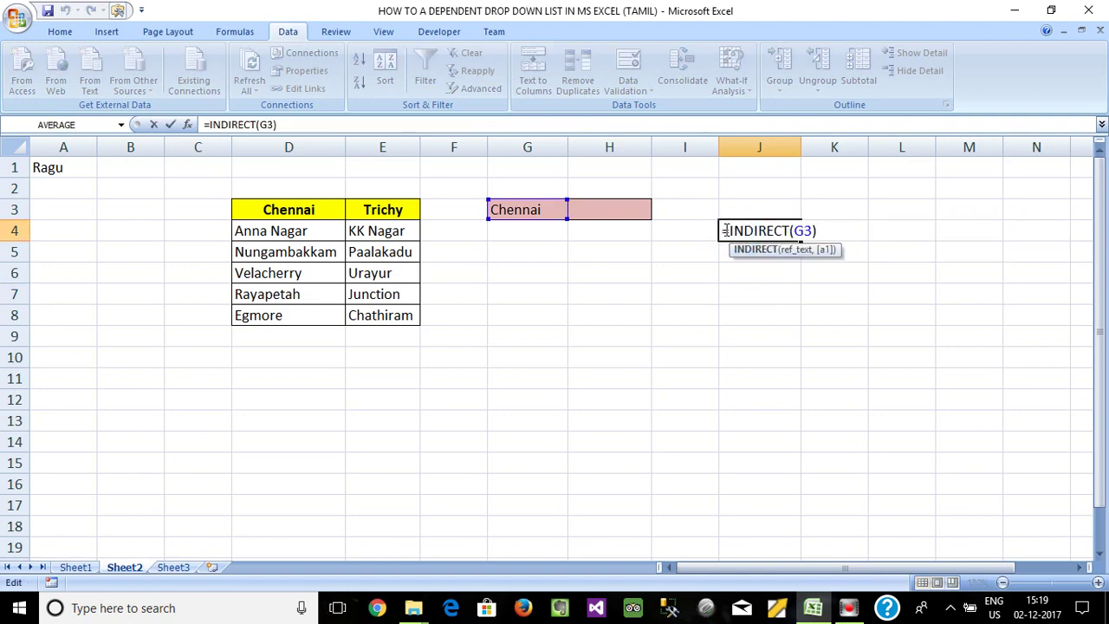
pyautogui.moveTo(722, 231); pyautogui.dragTo(833, 230)
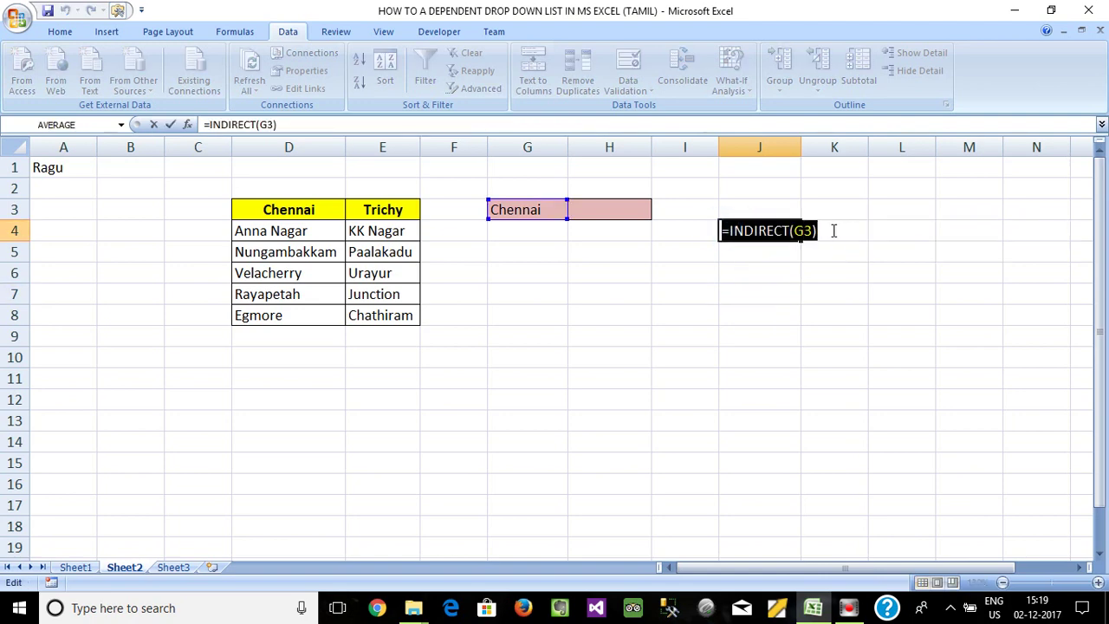
pyautogui.press('F9')
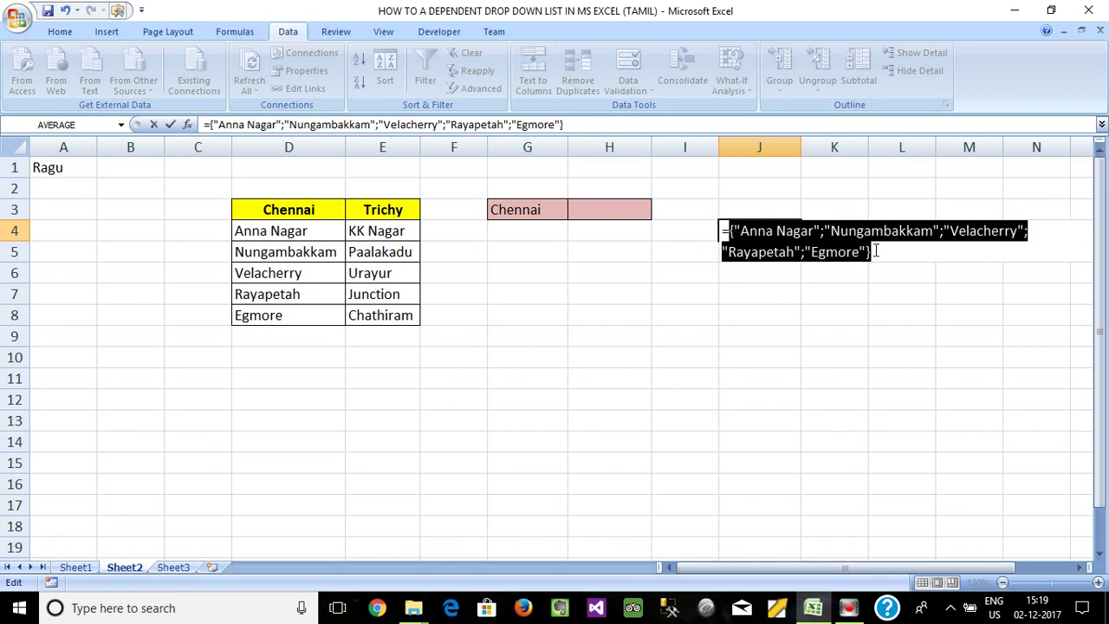
pyautogui.press('Escape')
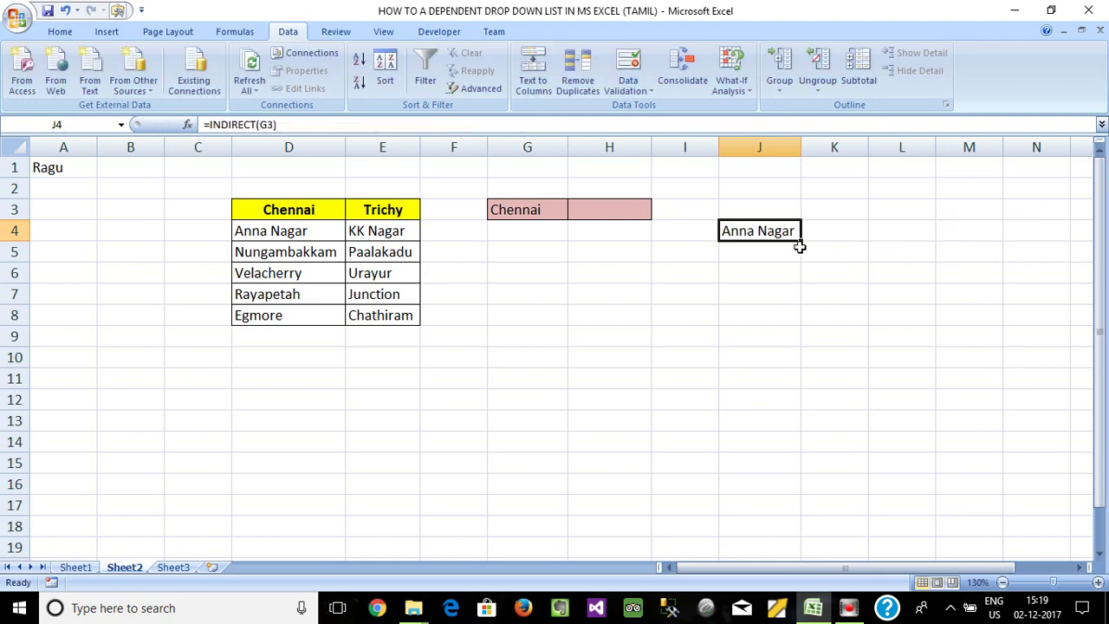
# - Switch the city in G3 to Trichy using its drop-down list
pyautogui.click(555, 214)
pyautogui.click(573, 212)
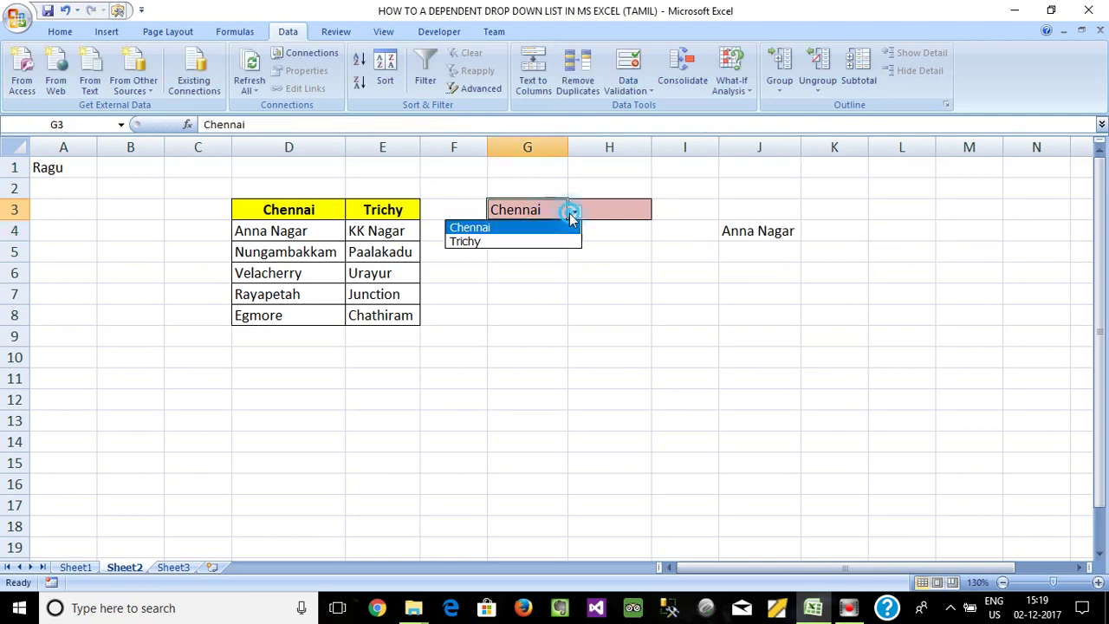
pyautogui.click(468, 241)
# - Evaluate the J4 formula in place for Trichy, cancel the edit, and check the cell's result
pyautogui.doubleClick(734, 232)
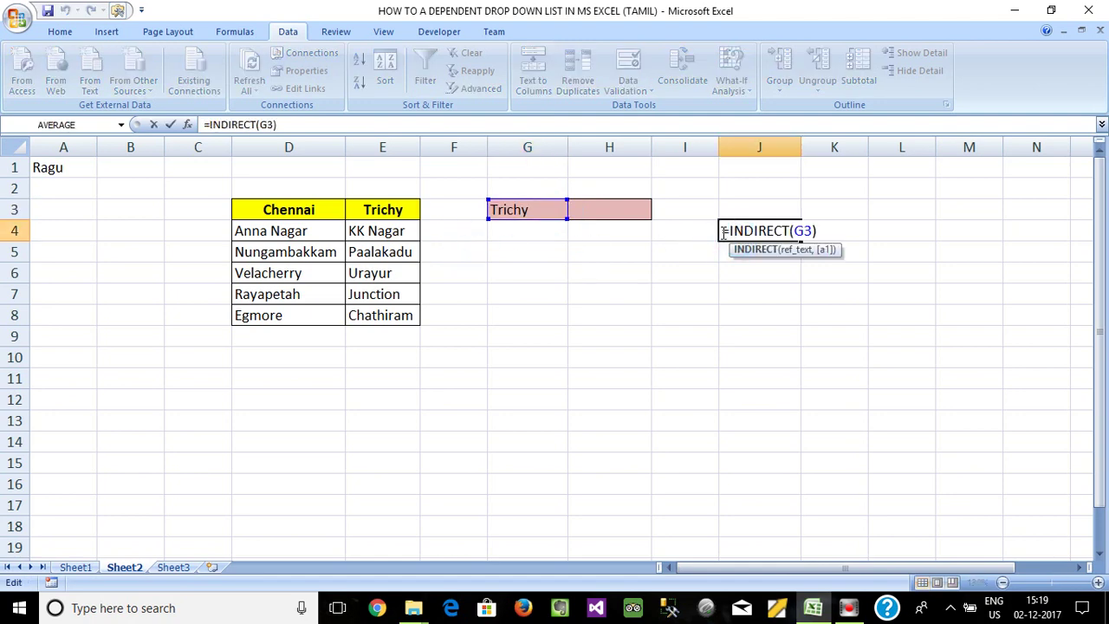
pyautogui.moveTo(720, 231); pyautogui.dragTo(841, 234)
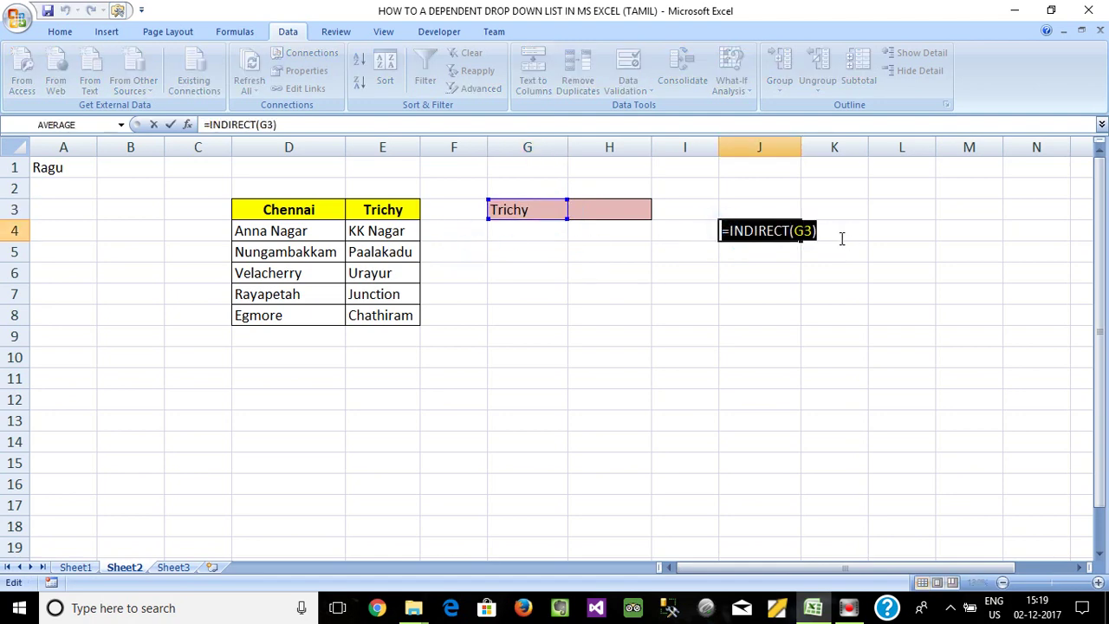
pyautogui.press('F9')
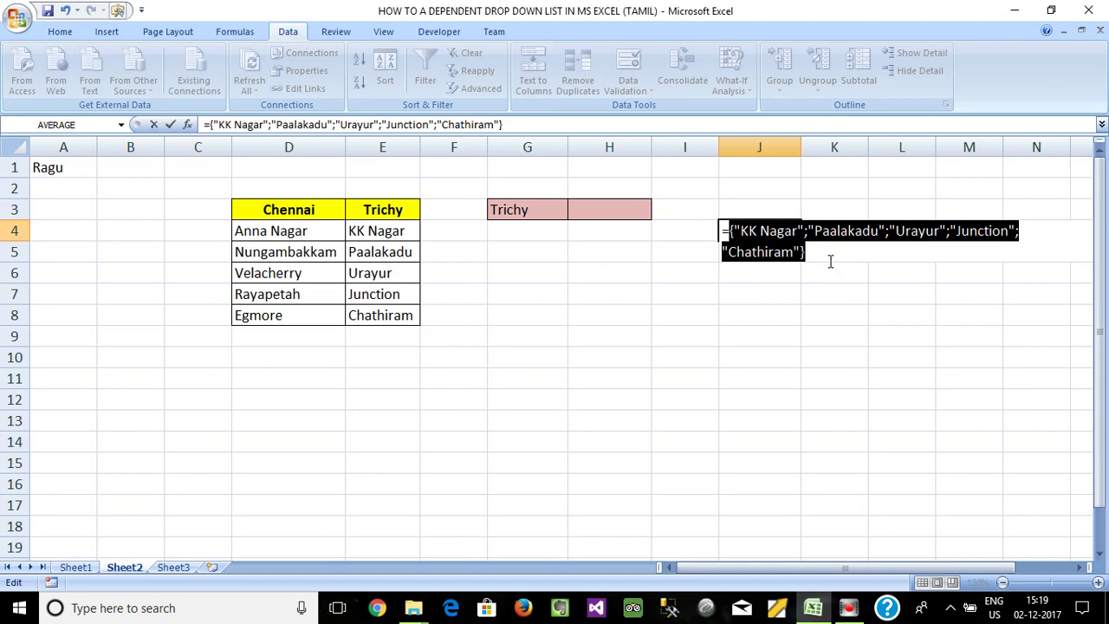
pyautogui.press('Escape')
pyautogui.click(742, 270)
pyautogui.click(685, 231)
pyautogui.click(744, 232)
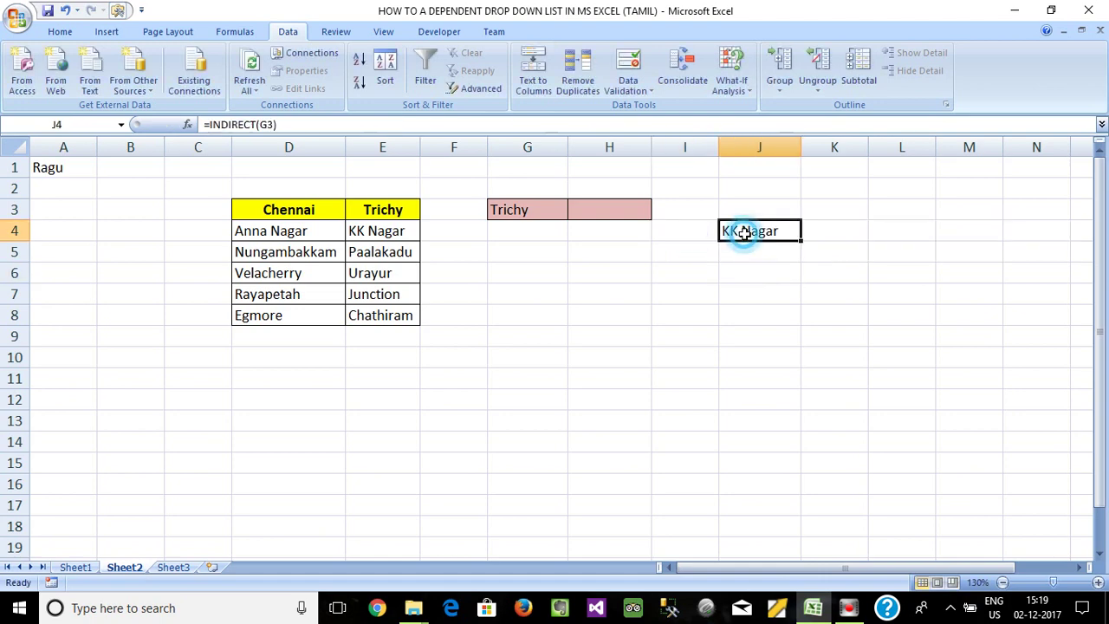